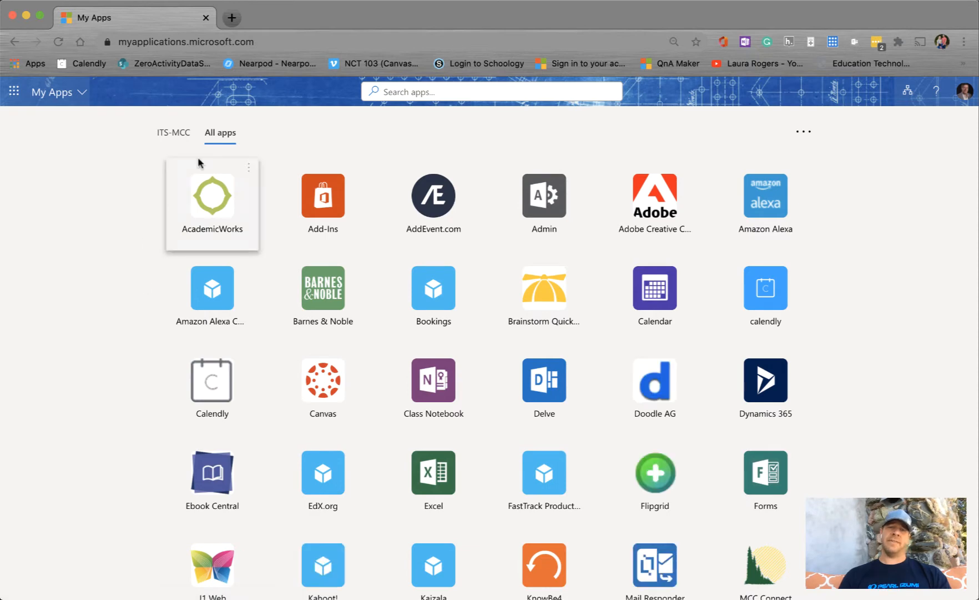
Open Microsoft Teams from the All apps collection on the My Apps page
scroll(156, 345, "down", 2)
scroll(156, 346, "down", 6)
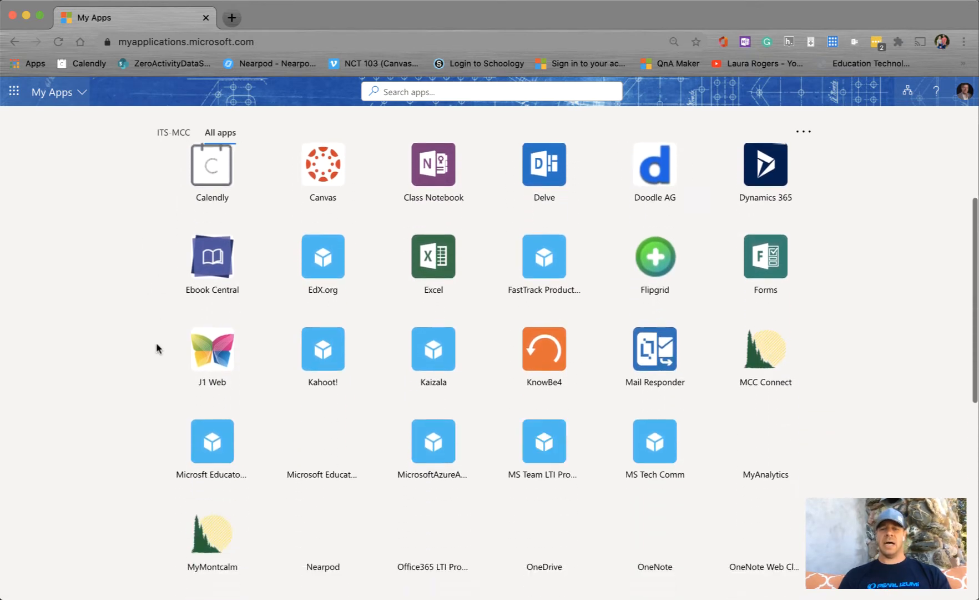
scroll(156, 342, "down", 6)
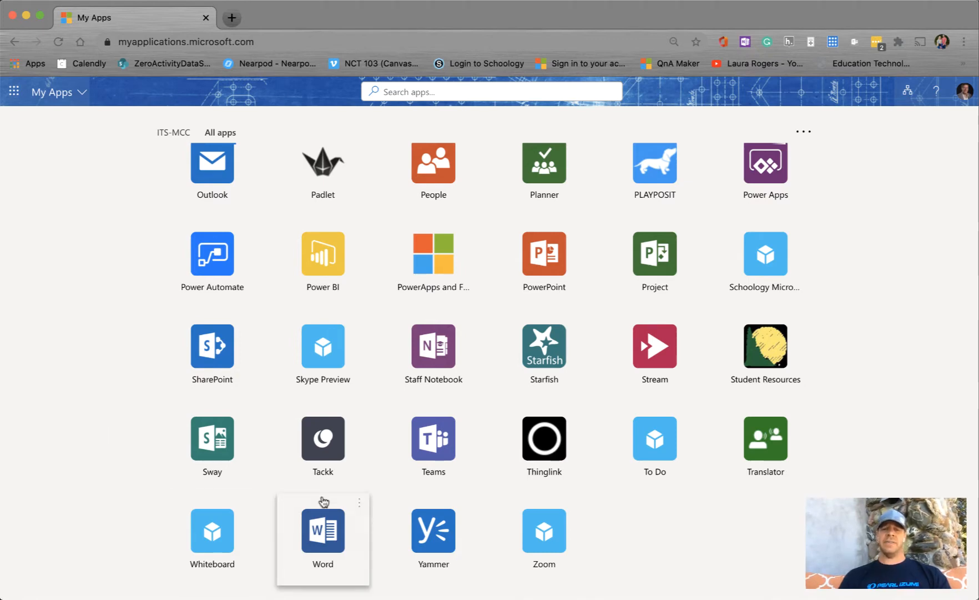
left_click(427, 451)
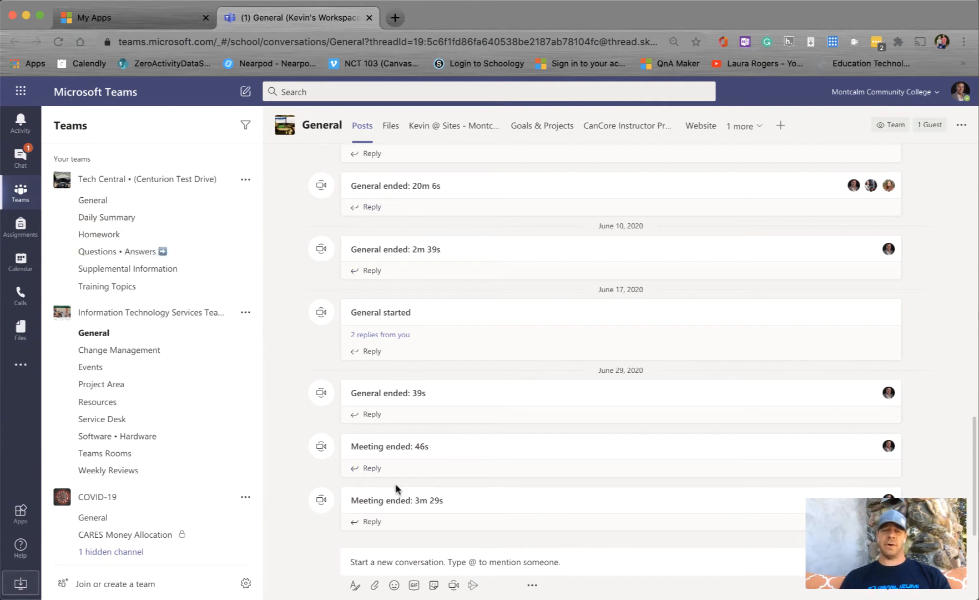
Switch the teams layout to Grid and open the Tech Central • (Centurion Test Drive) team
left_click(245, 583)
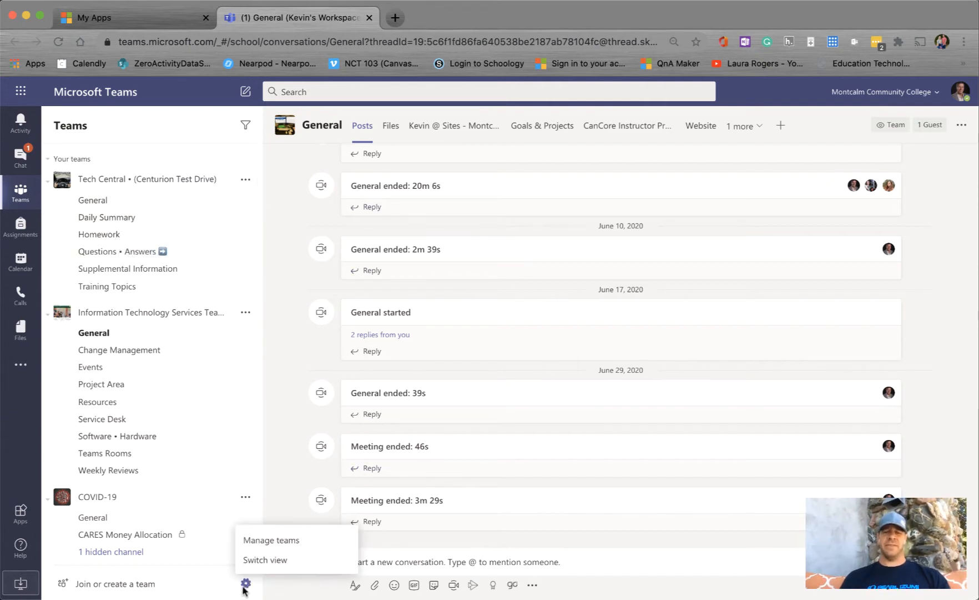
left_click(272, 561)
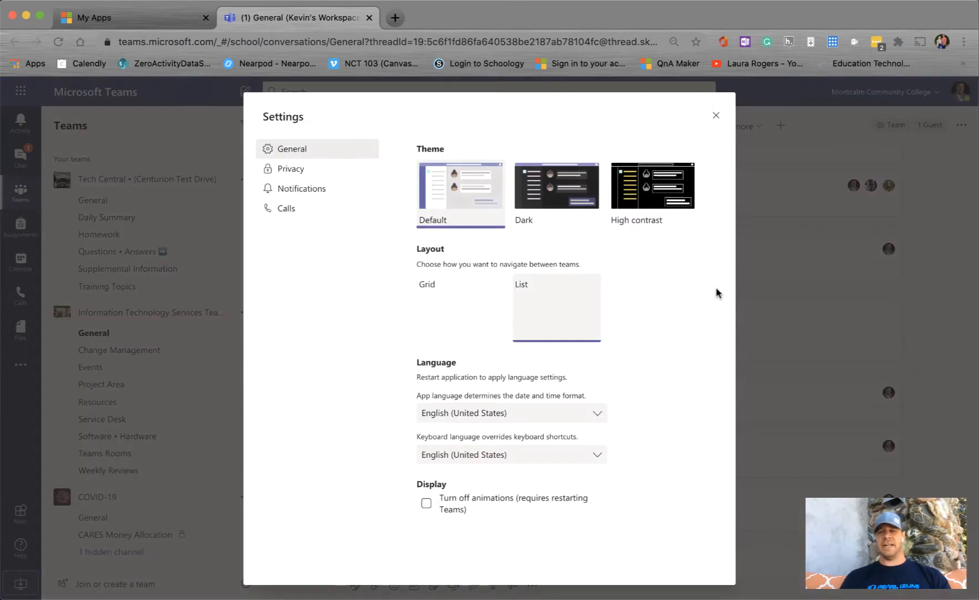
left_click(458, 308)
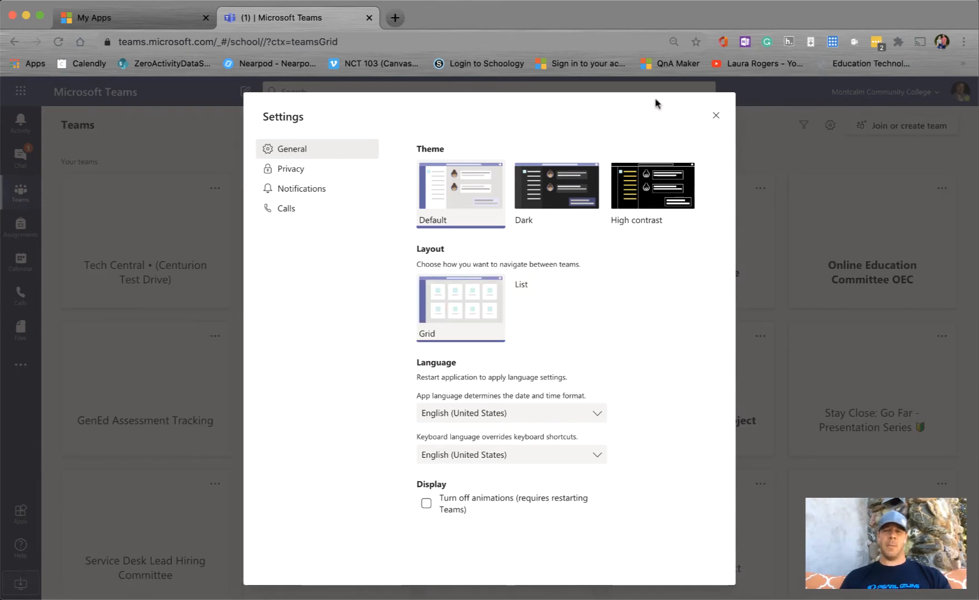
left_click(716, 116)
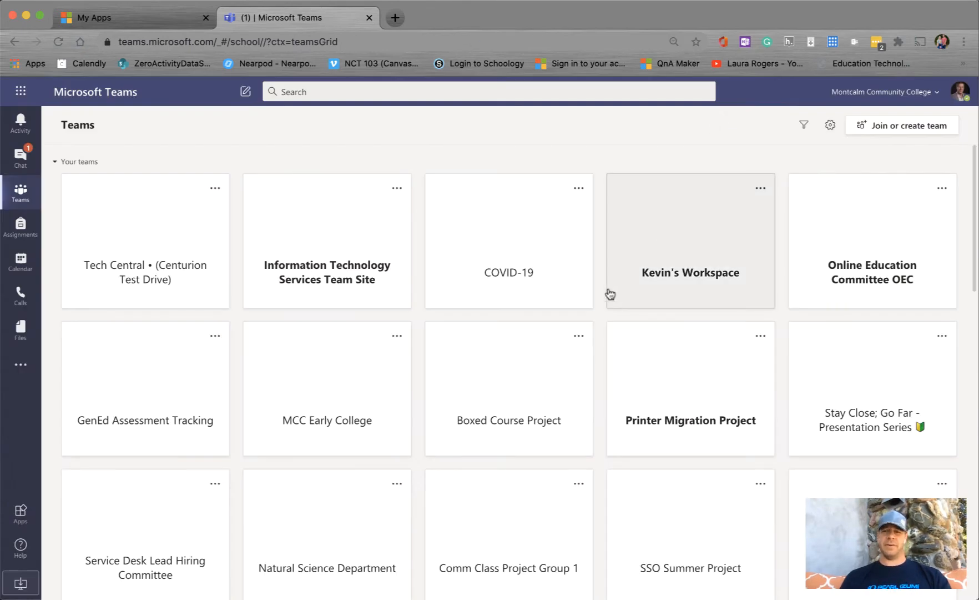
left_click(165, 227)
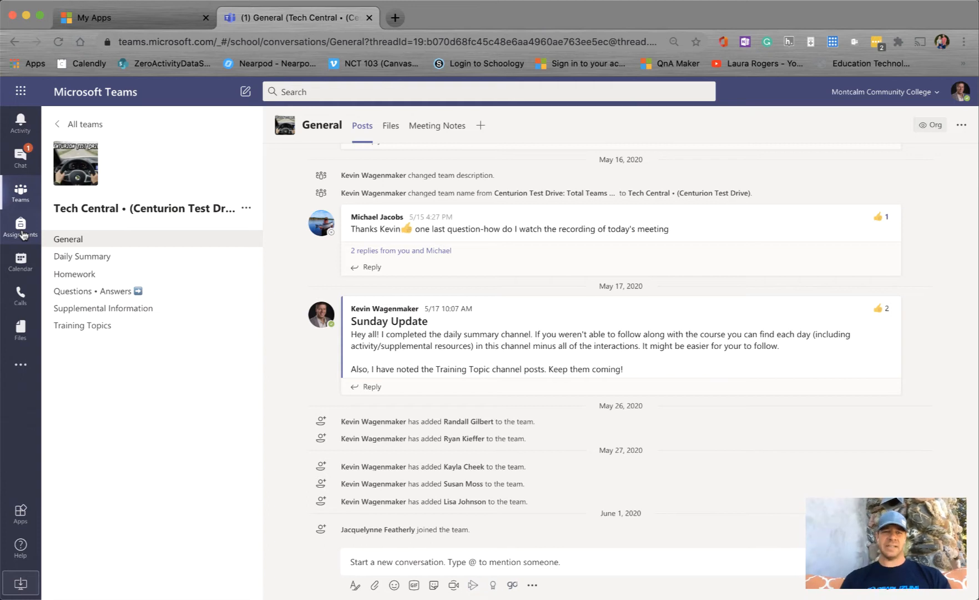
Start a new meeting in the Teams calendar and title it Class Meeting 1
left_click(20, 265)
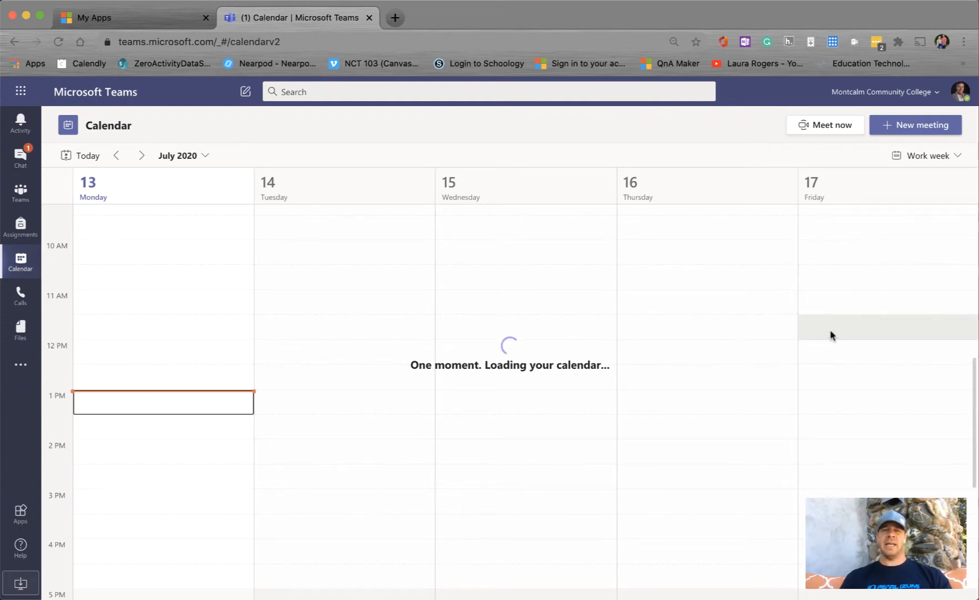
left_click(927, 127)
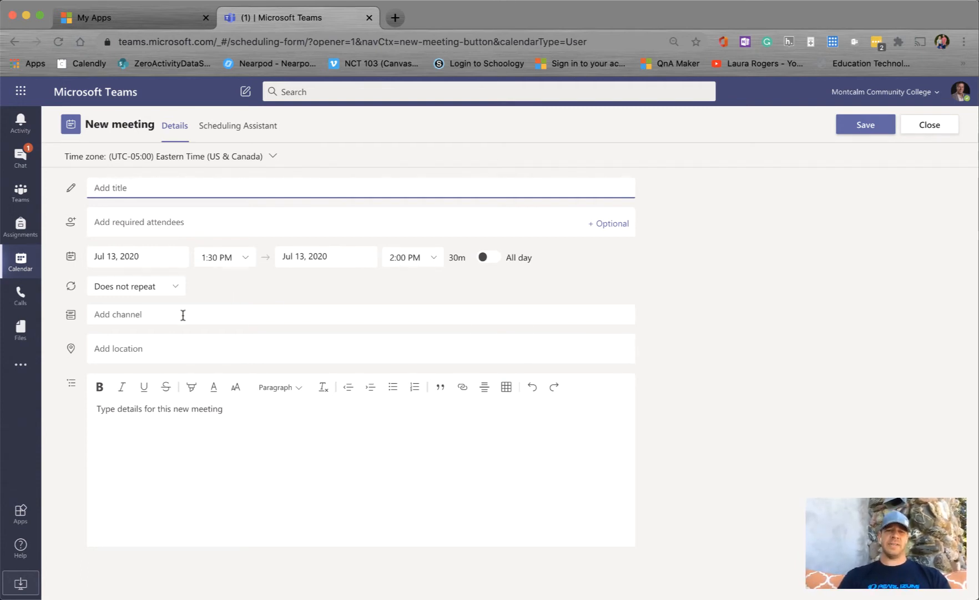
type("Class Meeting 1")
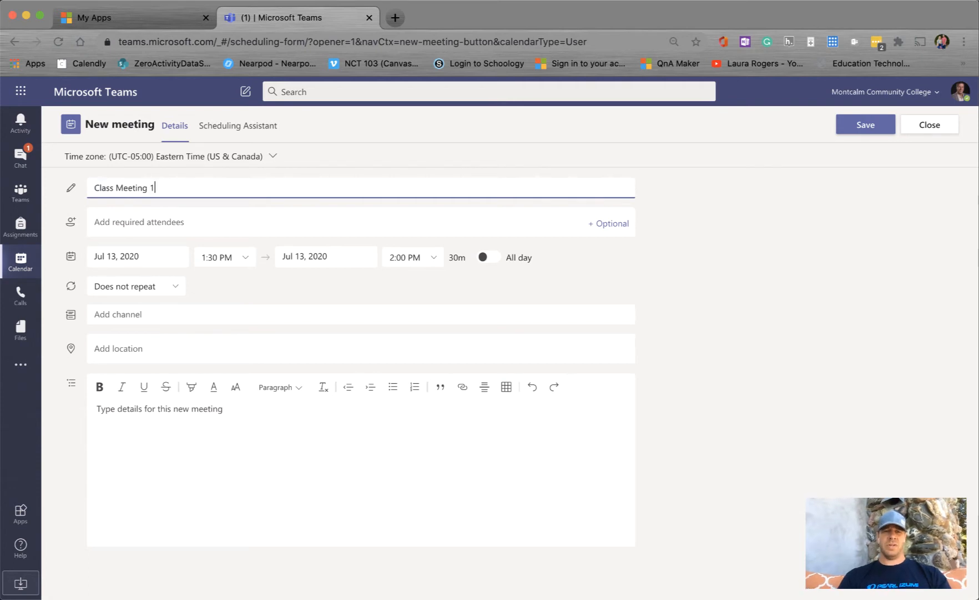
Assign the new meeting to the General channel of the CRIM 250 team
left_click(147, 312)
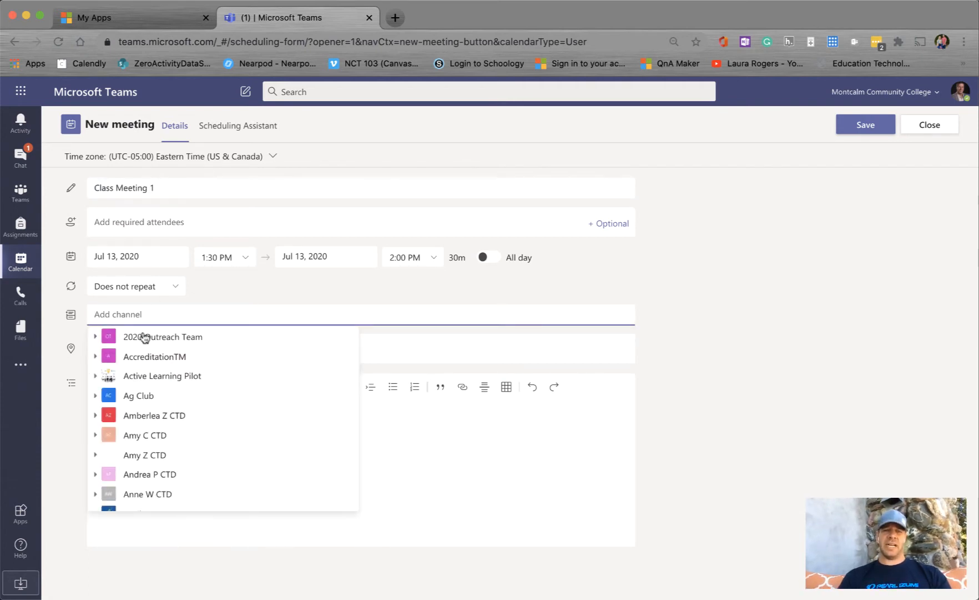
scroll(149, 396, "down", 5)
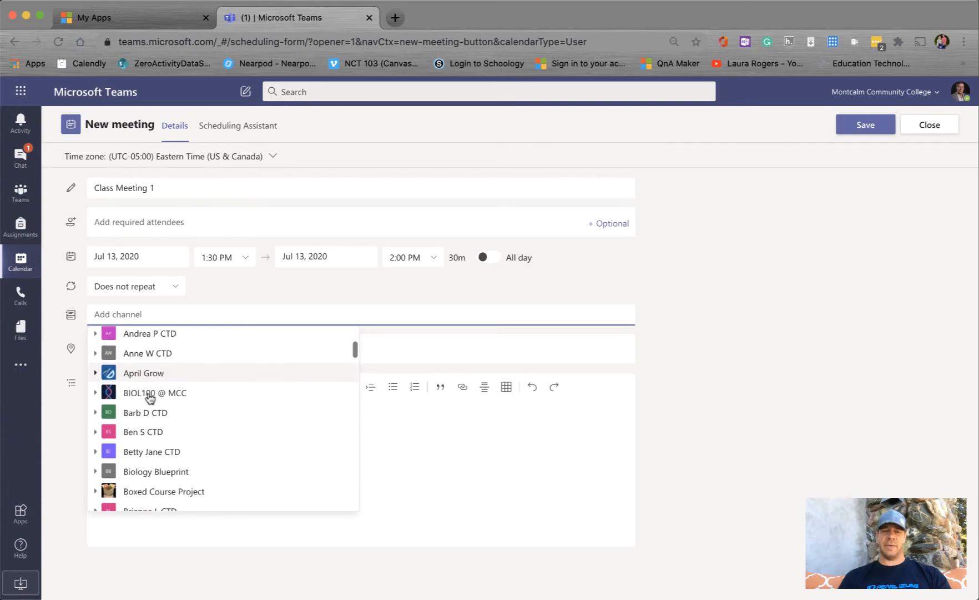
scroll(149, 396, "down", 4)
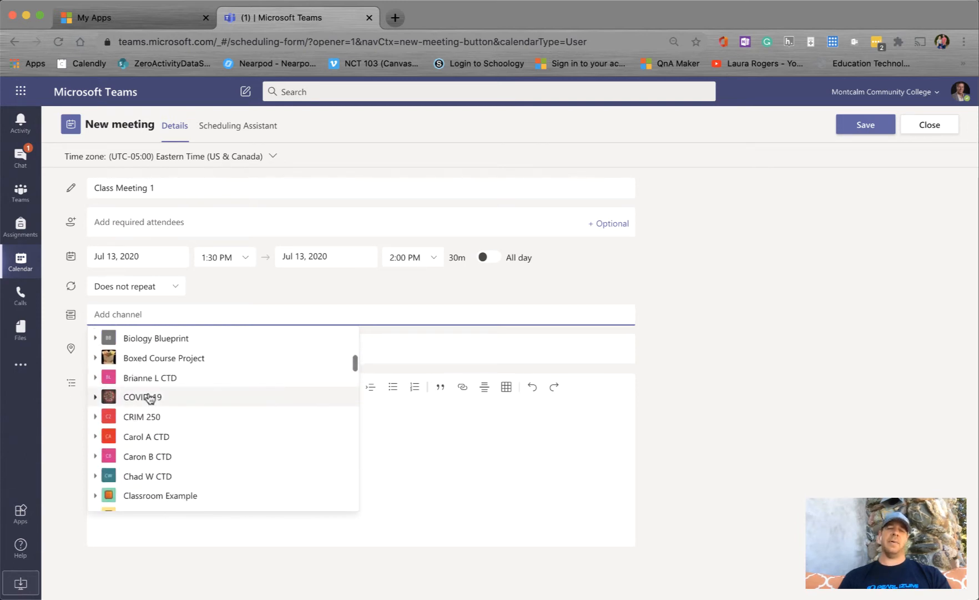
scroll(149, 396, "down", 1)
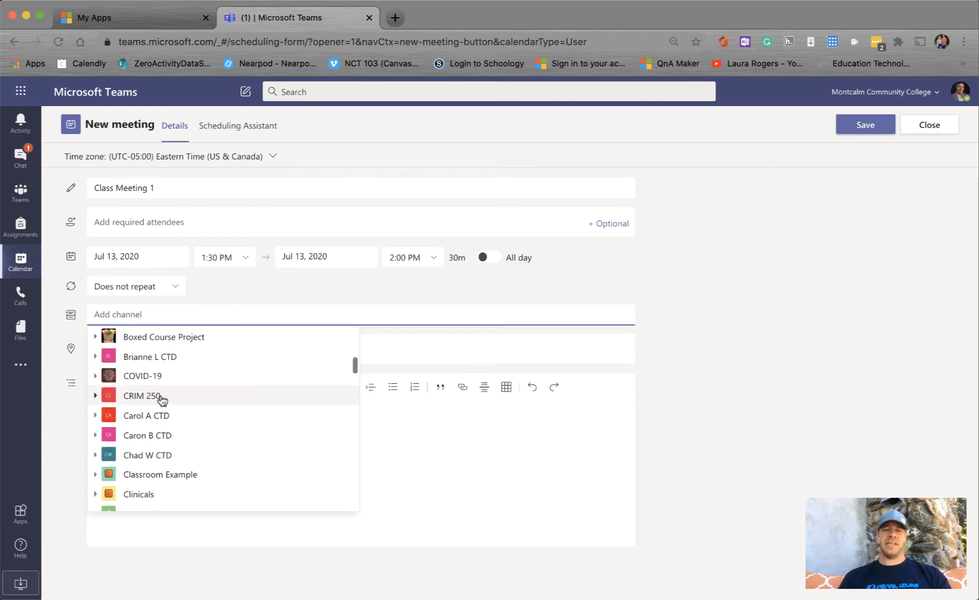
left_click(96, 396)
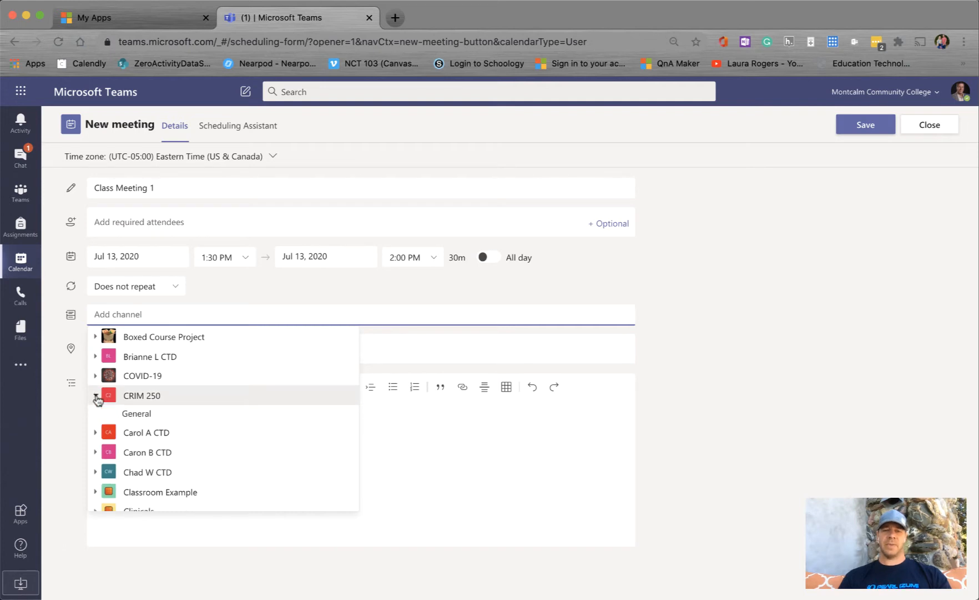
left_click(138, 415)
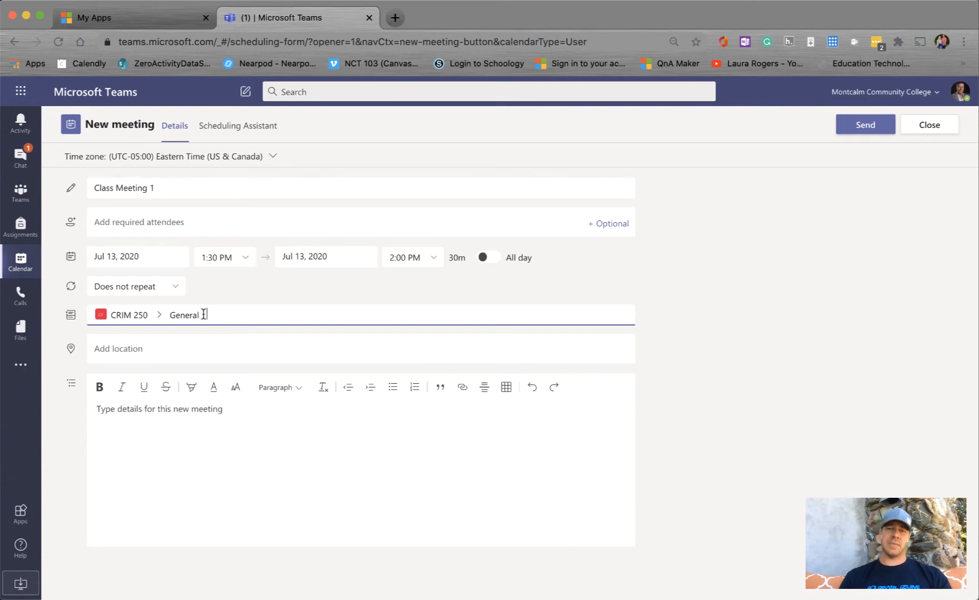
View the meeting's recurrence options without choosing one, and discard the unsent meeting
left_click(167, 288)
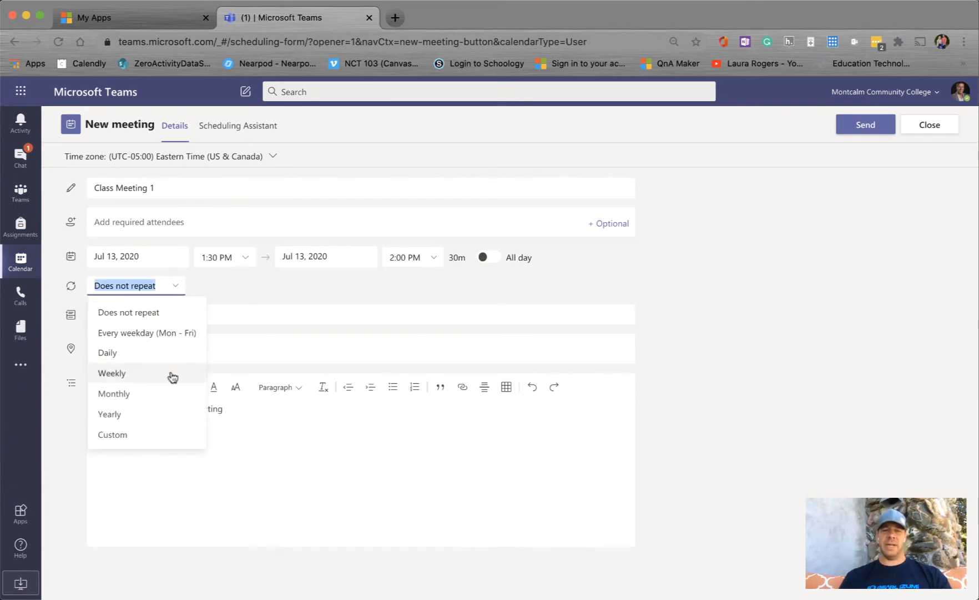
left_click(344, 299)
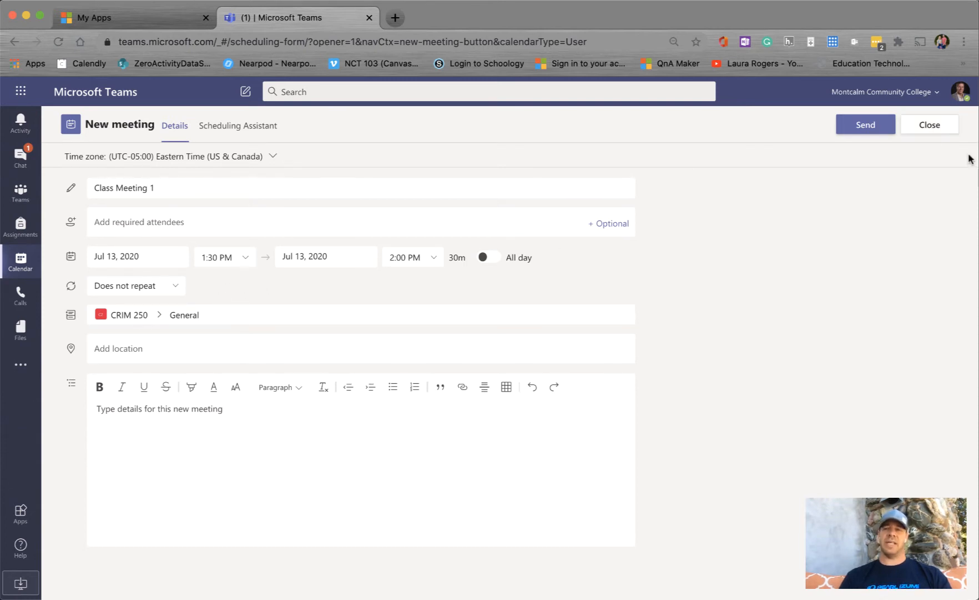
left_click(923, 125)
left_click(466, 363)
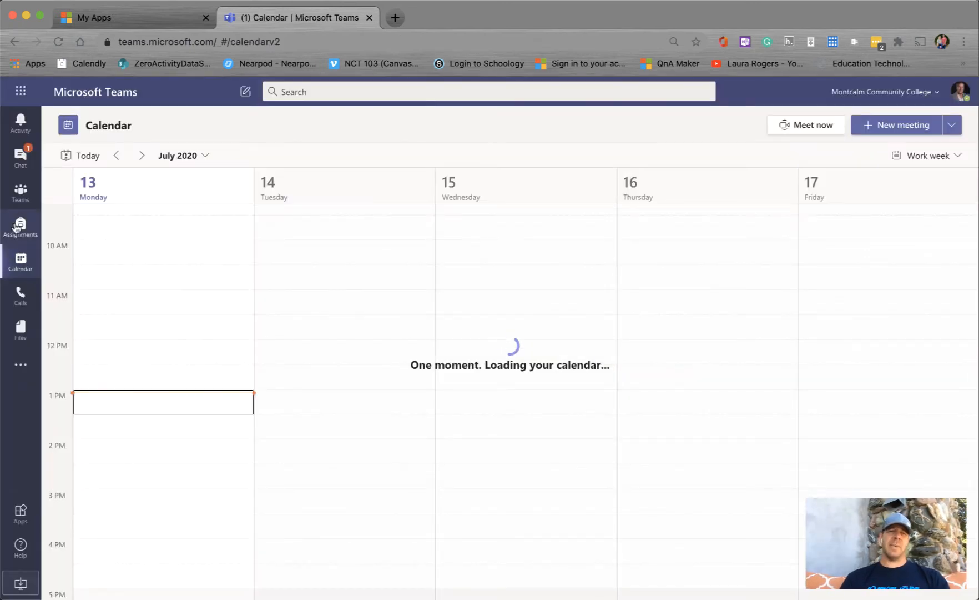
Return to the overview of all teams and start creating a team of type Other
left_click(21, 191)
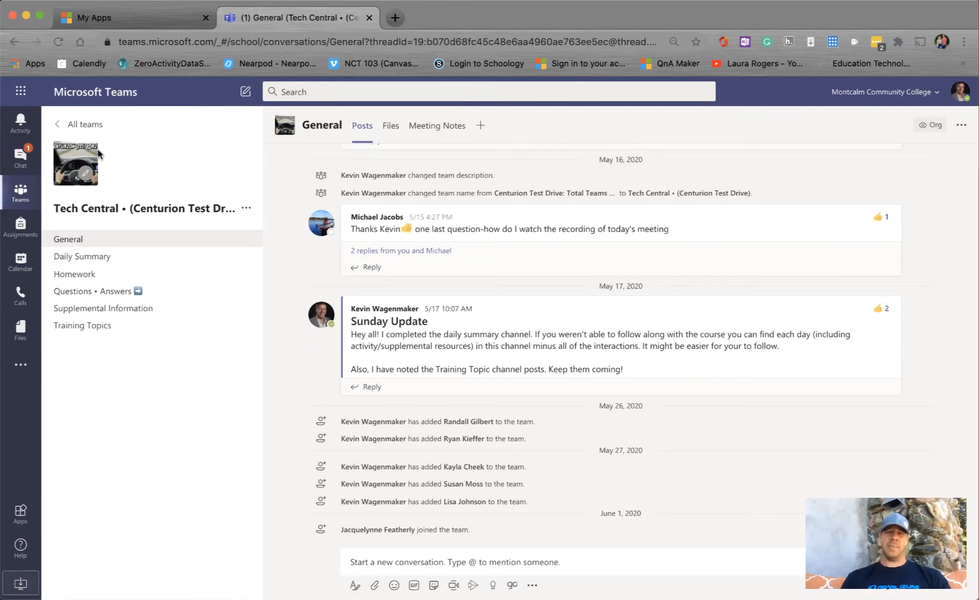
left_click(76, 123)
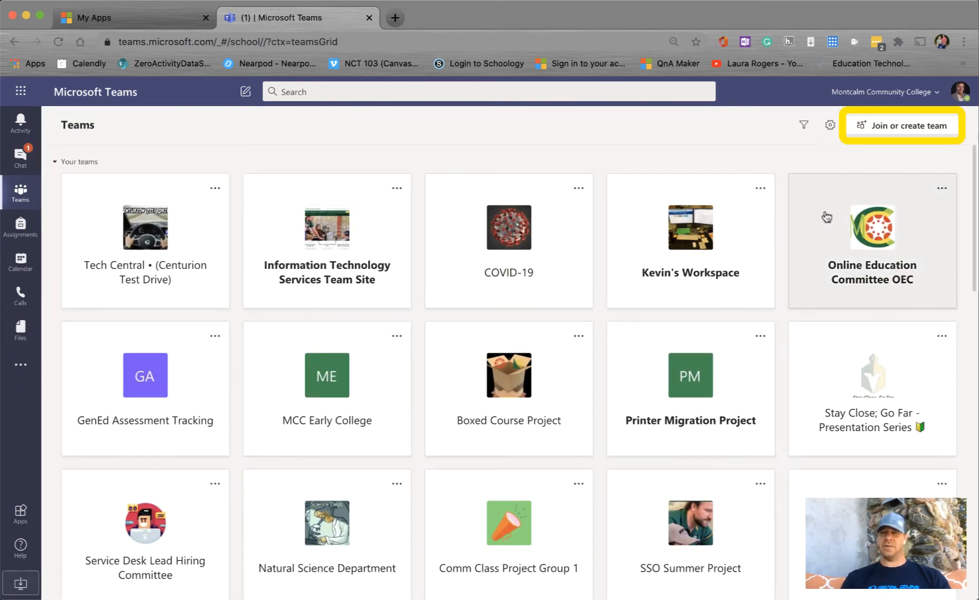
left_click(909, 126)
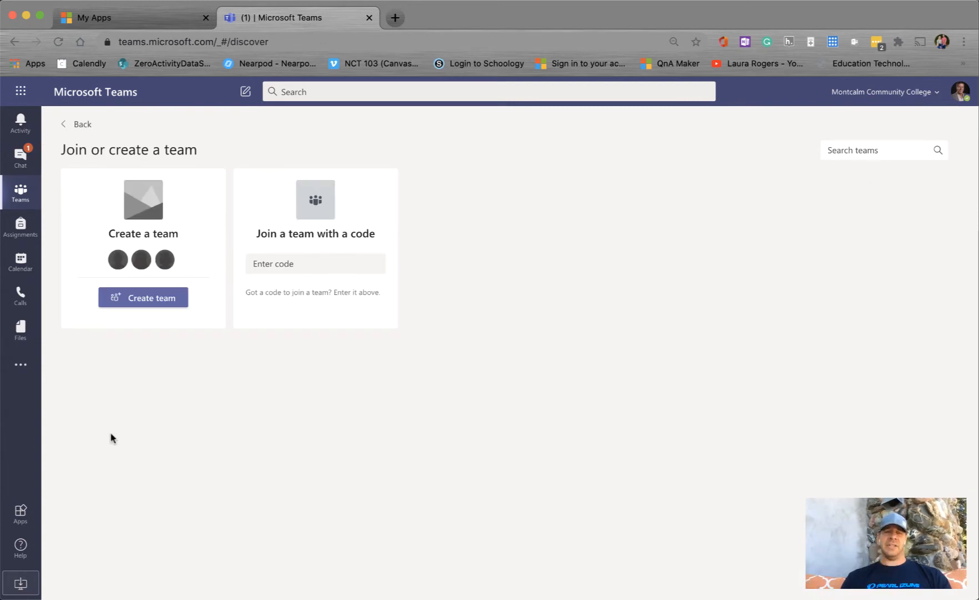
left_click(153, 300)
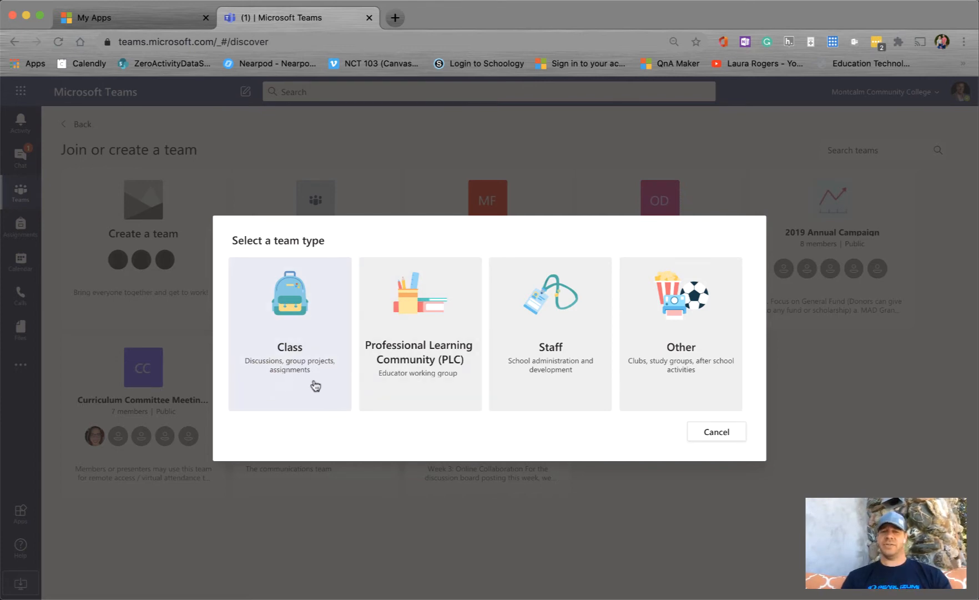
left_click(683, 393)
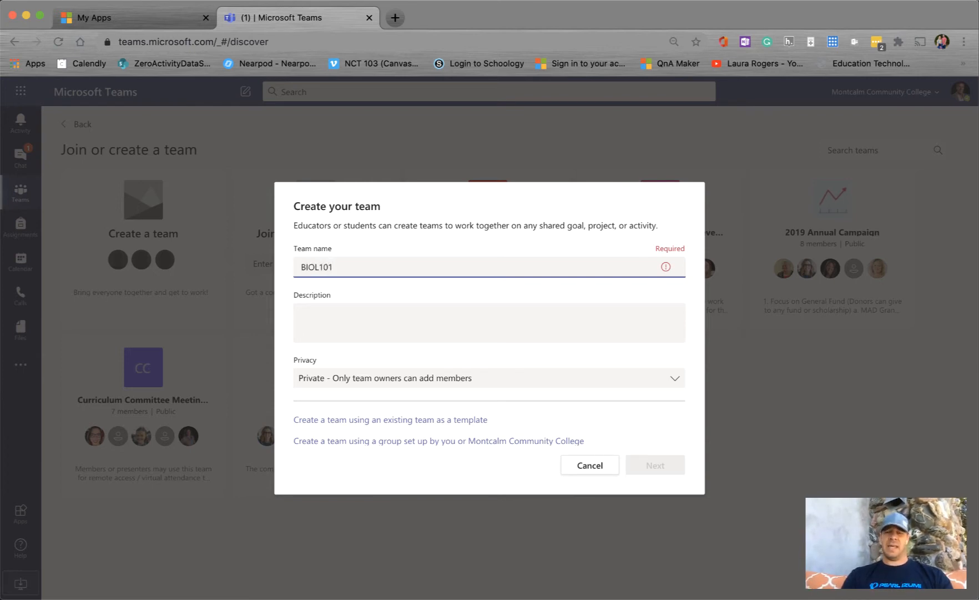
Name the team BIOL101(01)Fall20, keep it private, and create it
type("BIOL101Fall")
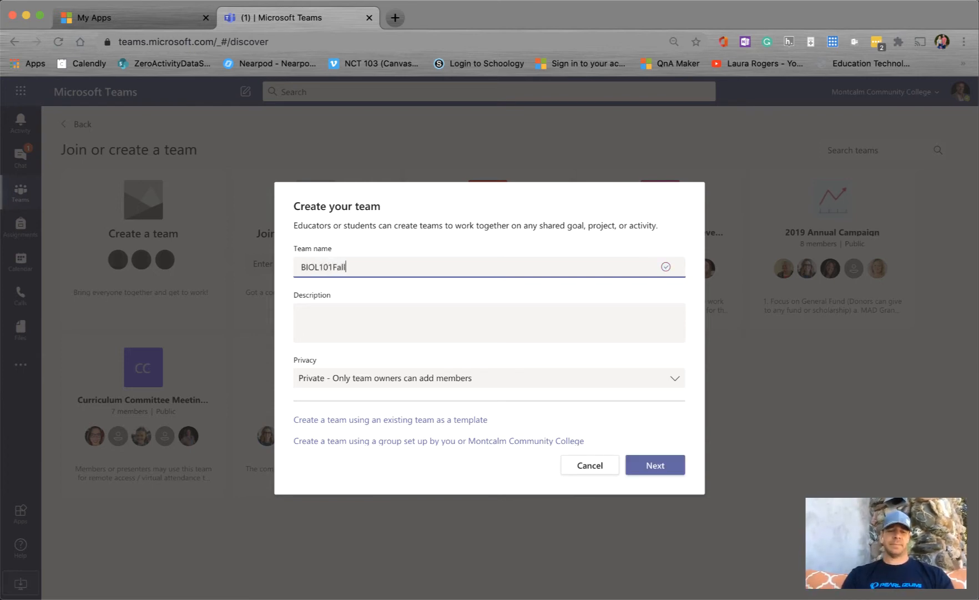
type("20")
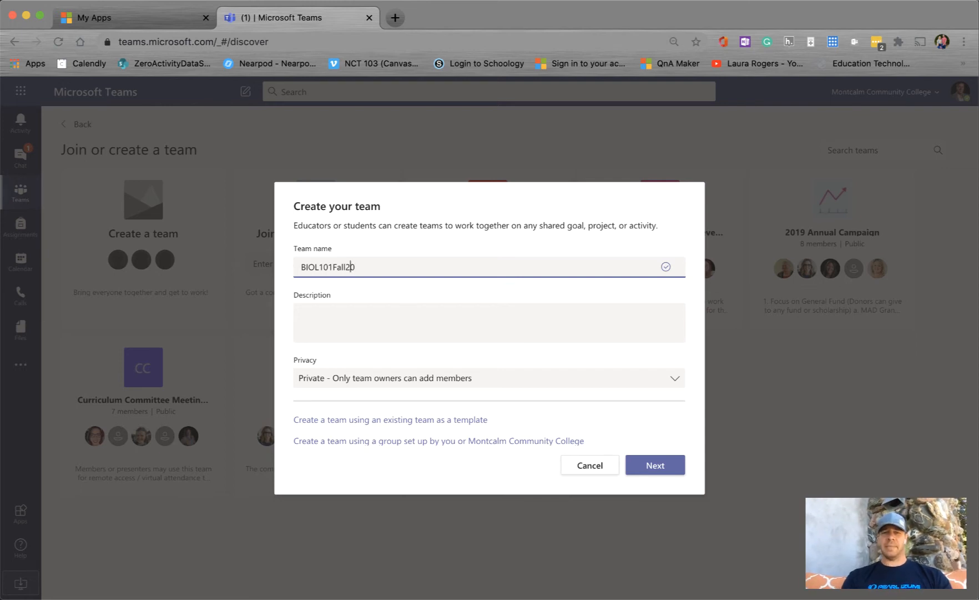
type("(1")
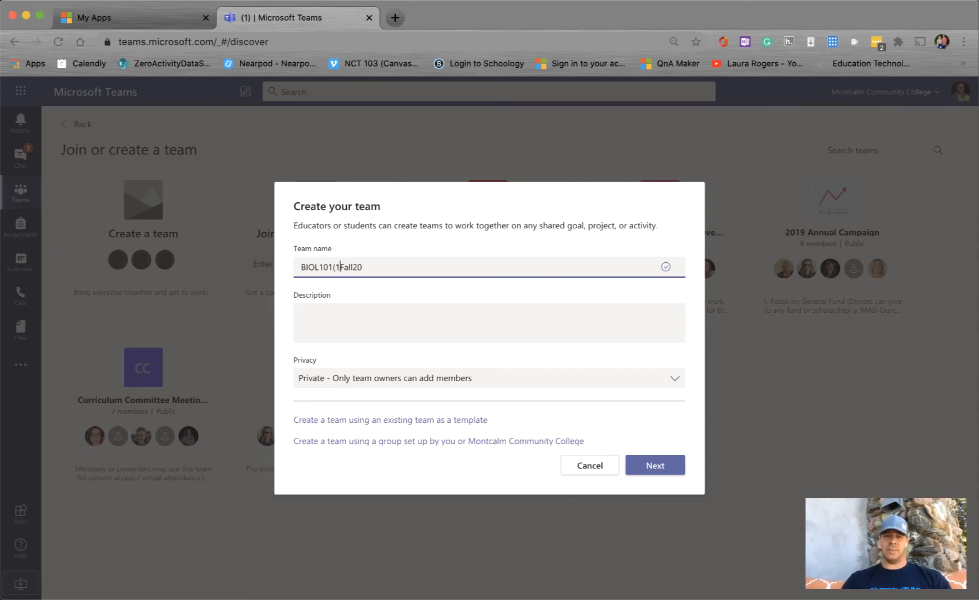
key("BackSpace")
type("01)")
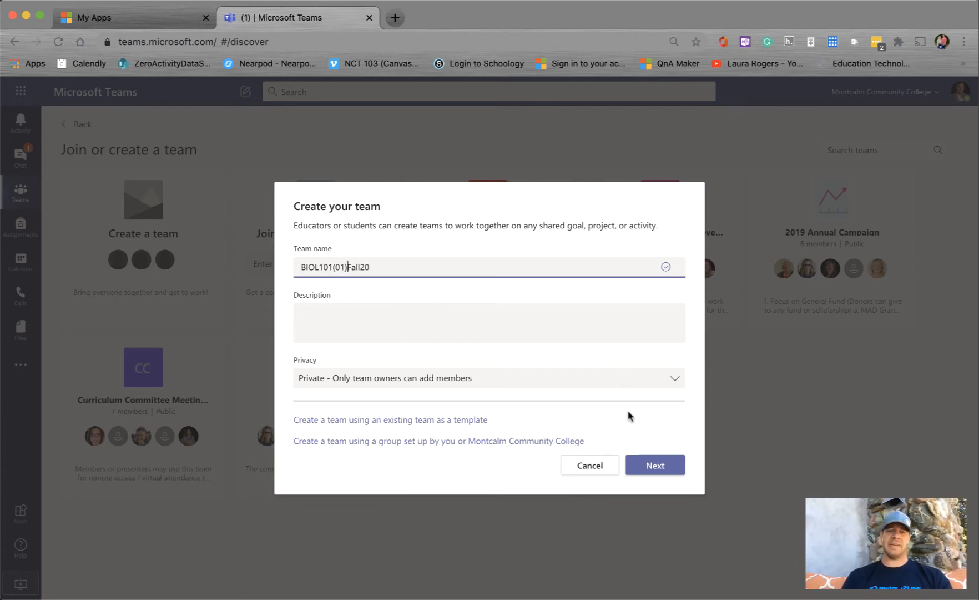
left_click(661, 465)
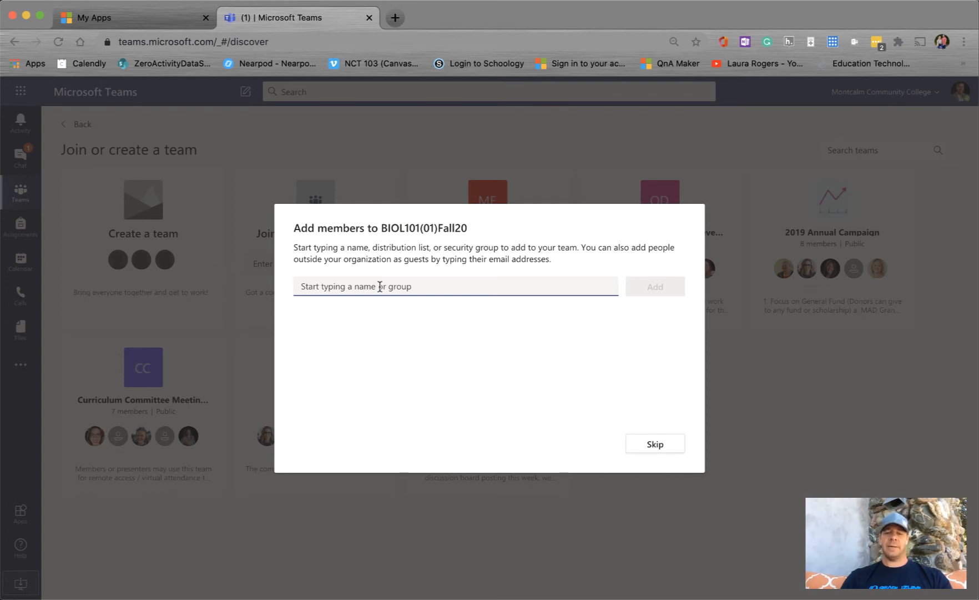
Search for the student by first name and select the matching account as a member for the new team
type("mari")
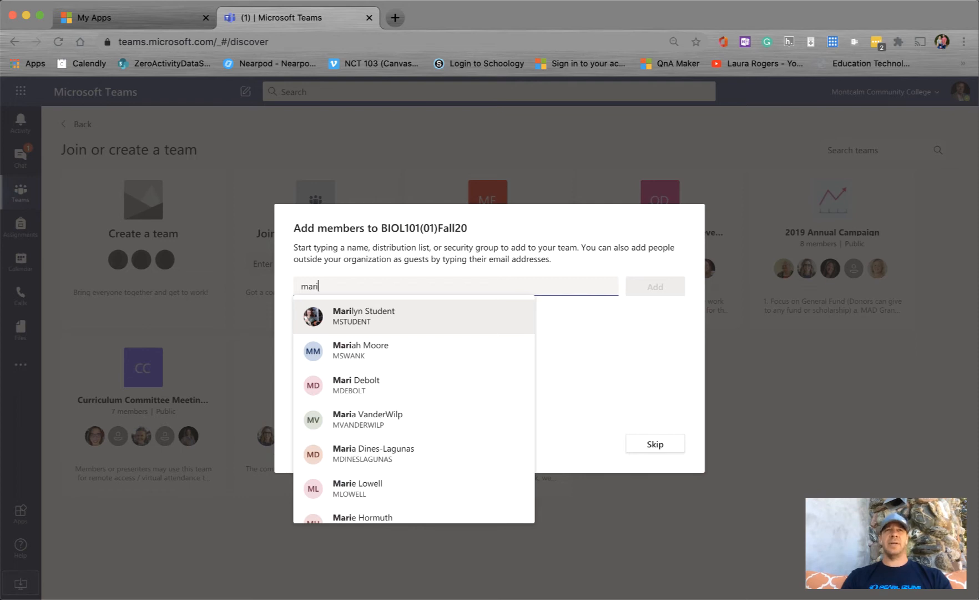
key("Return")
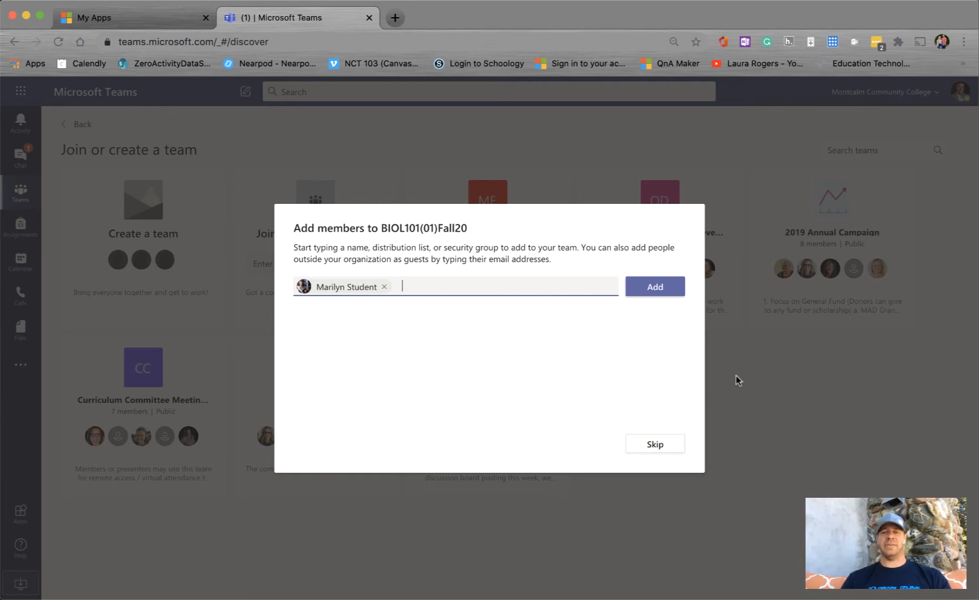
left_click(768, 410)
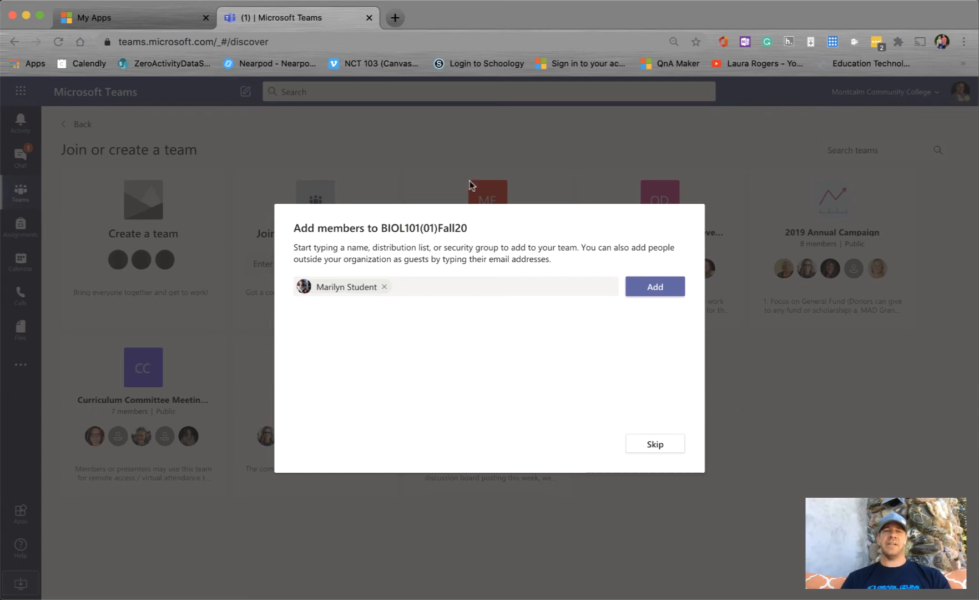
Switch back to the My Apps page and open Canvas
left_click(164, 24)
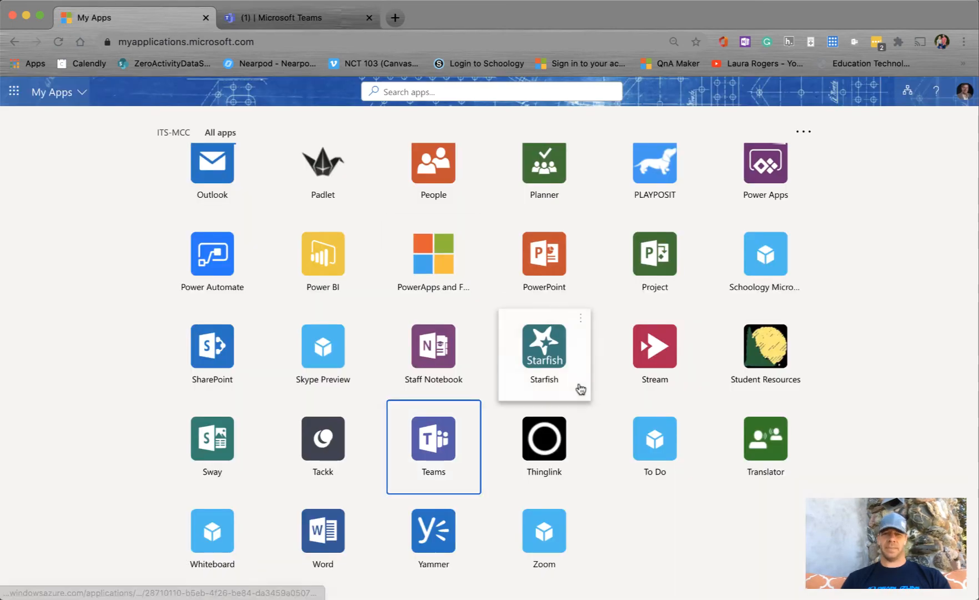
scroll(581, 389, "up", 10)
scroll(579, 389, "up", 3)
left_click(322, 328)
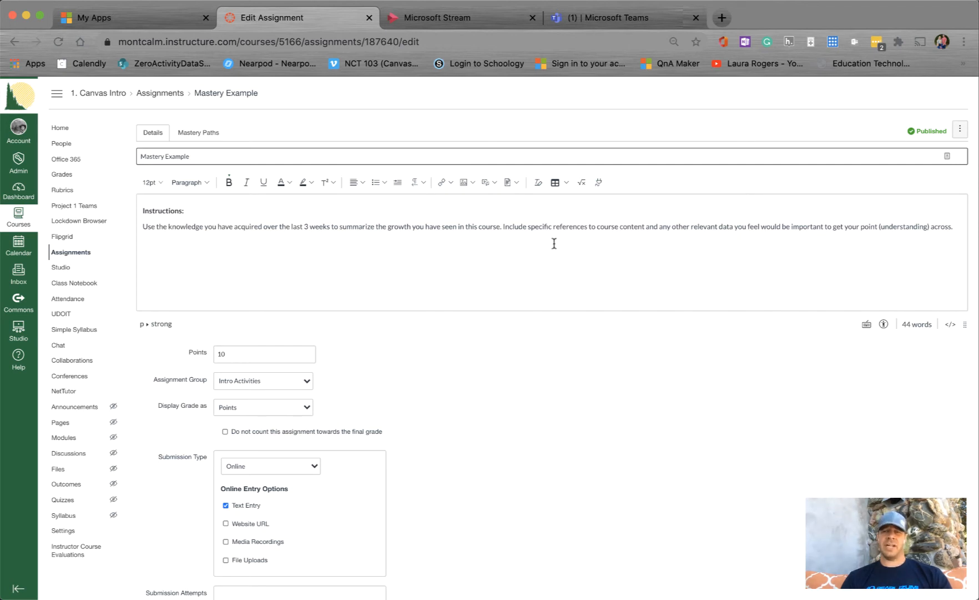
Launch the Microsoft Teams Meetings app from the Mastery Example assignment's editor and sign in to it
left_click(600, 184)
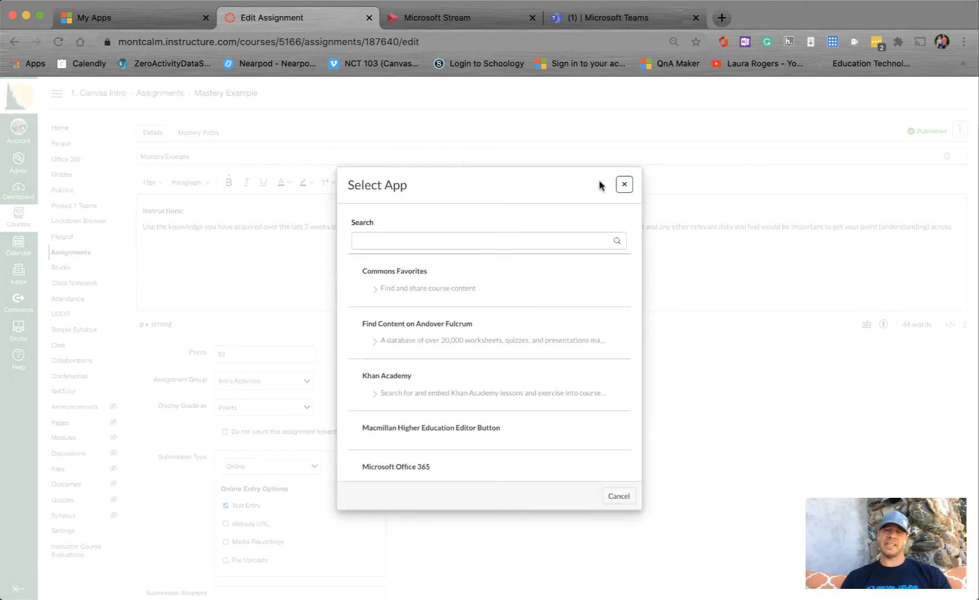
scroll(577, 381, "down", 3)
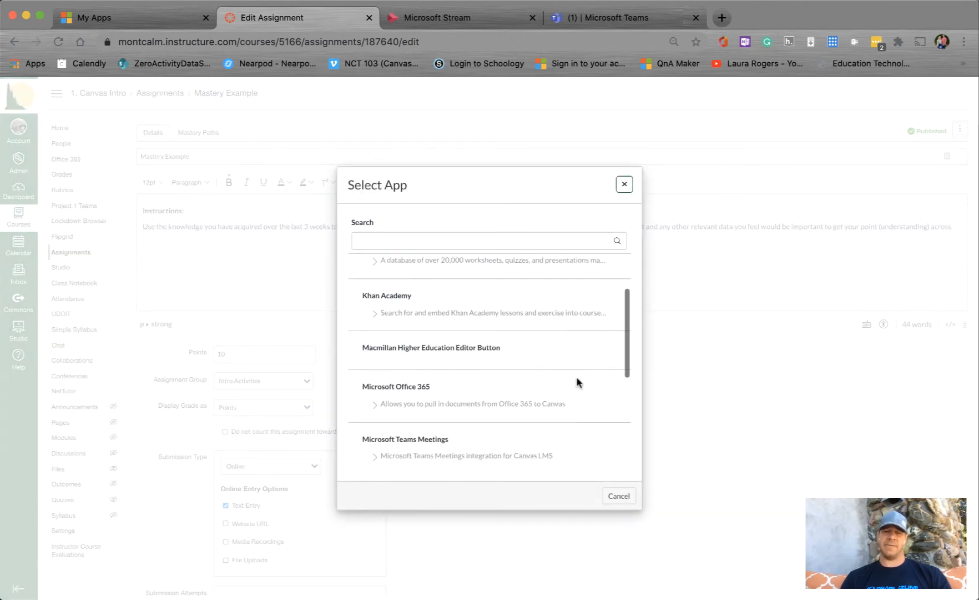
scroll(576, 382, "down", 3)
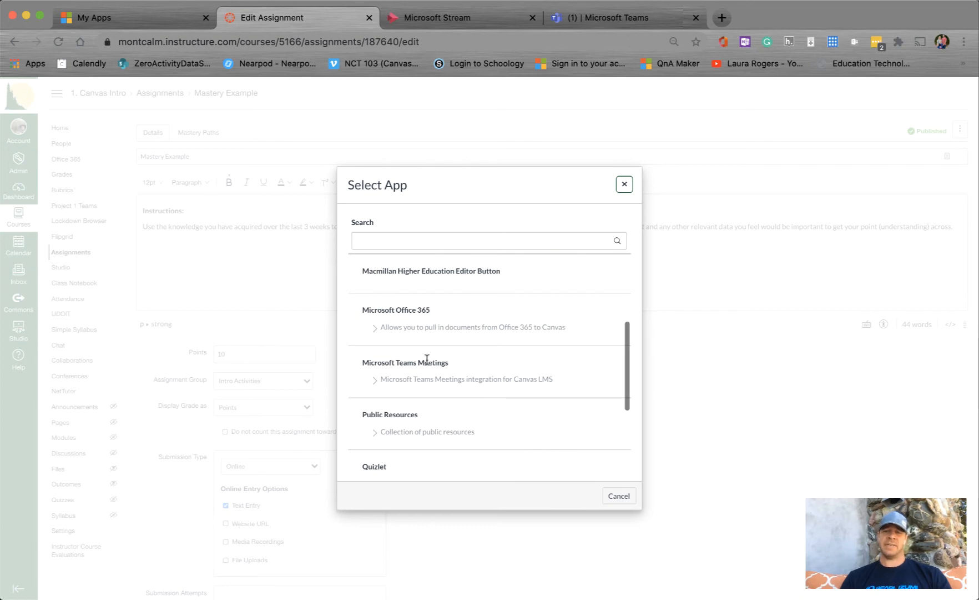
left_click(375, 381)
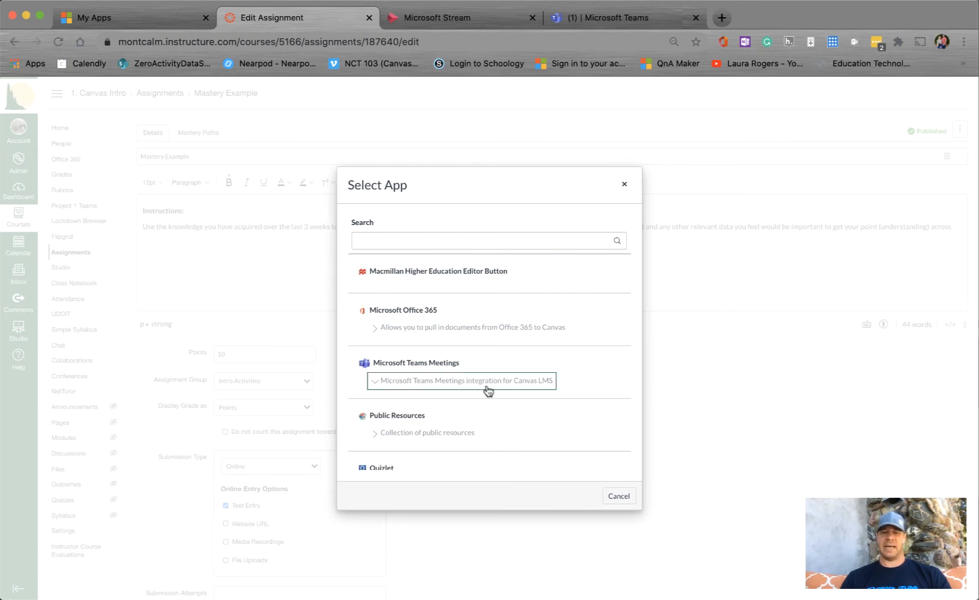
left_click(605, 384)
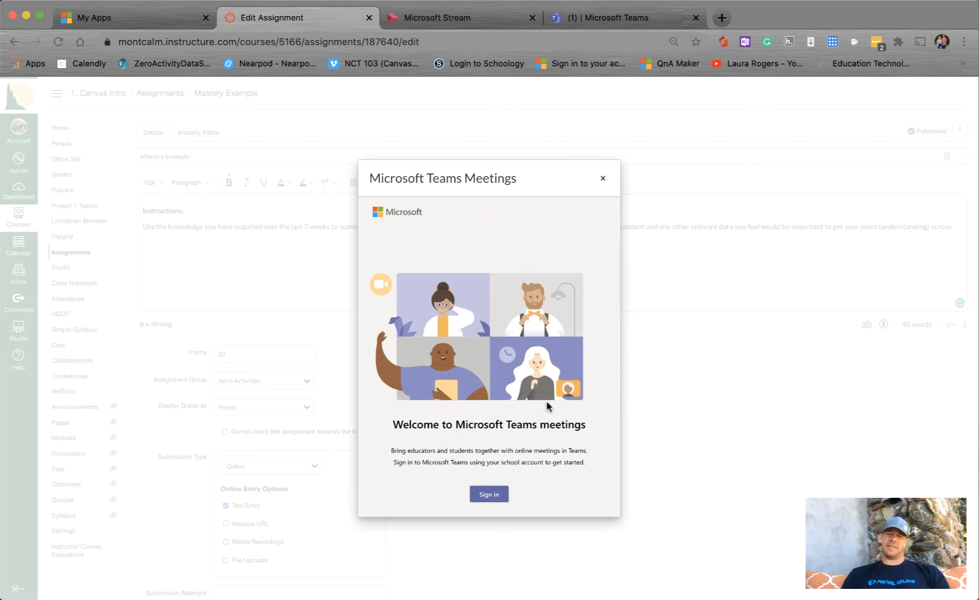
left_click(490, 496)
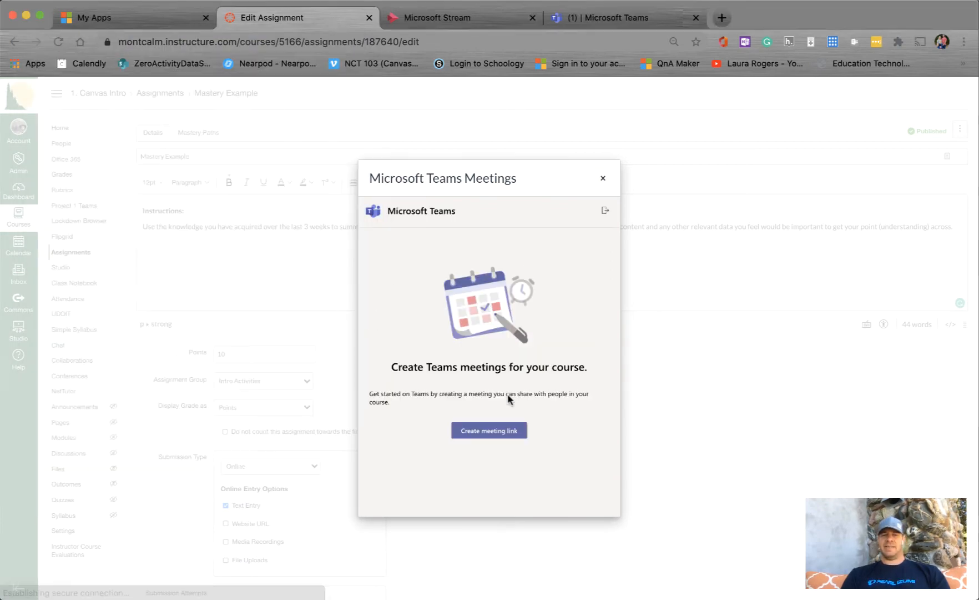
Create a Teams meeting link titled Class 1 dated Jul 21, 2020
left_click(491, 432)
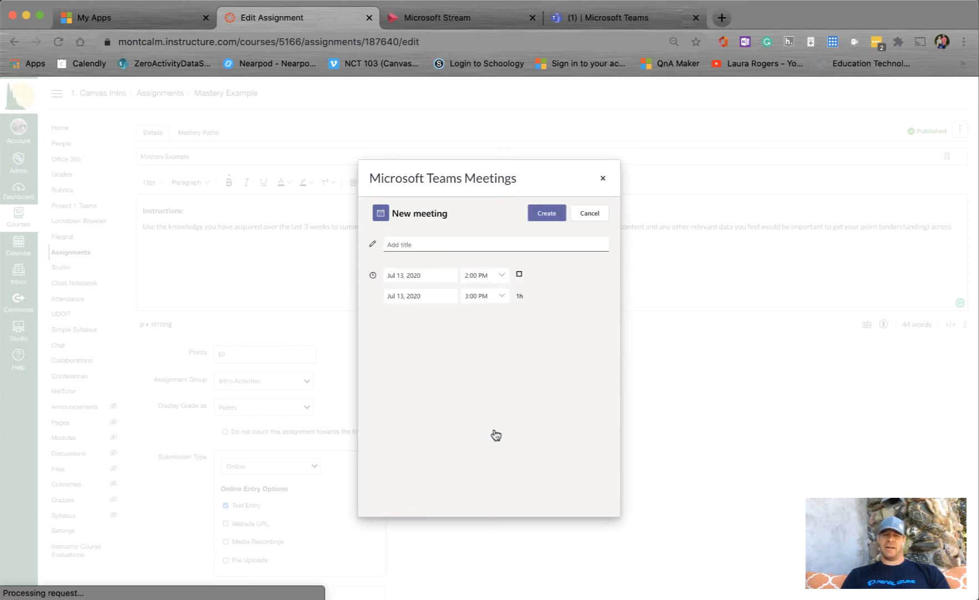
left_click(404, 249)
type("Class 1")
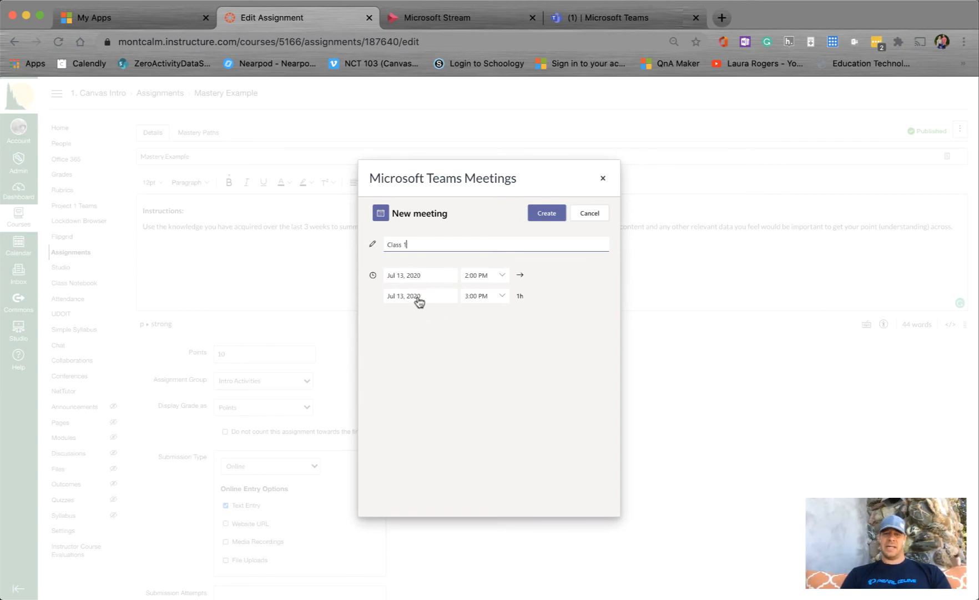
left_click(427, 276)
left_click(420, 361)
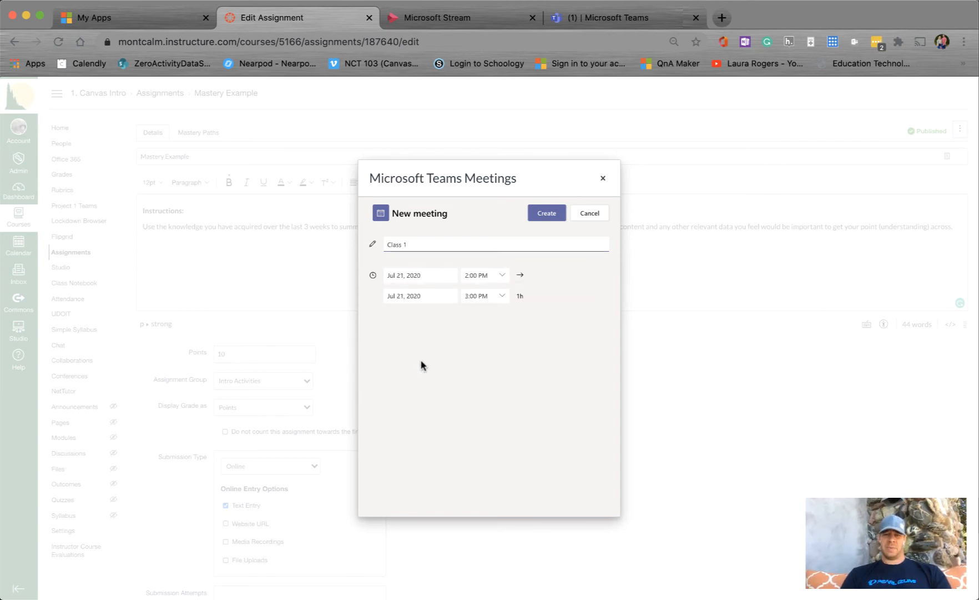
left_click(547, 217)
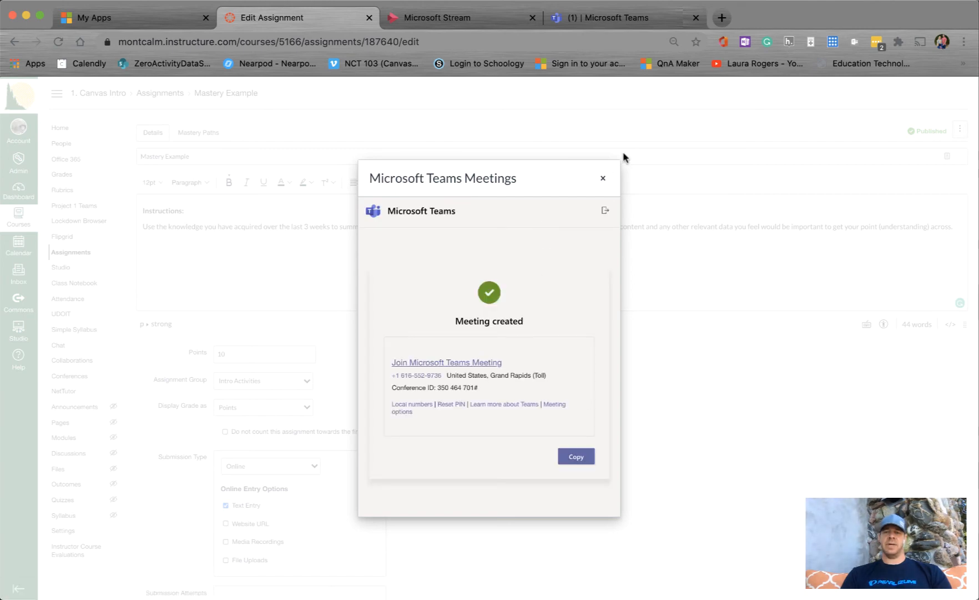
Insert the created meeting's join details above the assignment's instructions and save the assignment
left_click(603, 178)
key("Return")
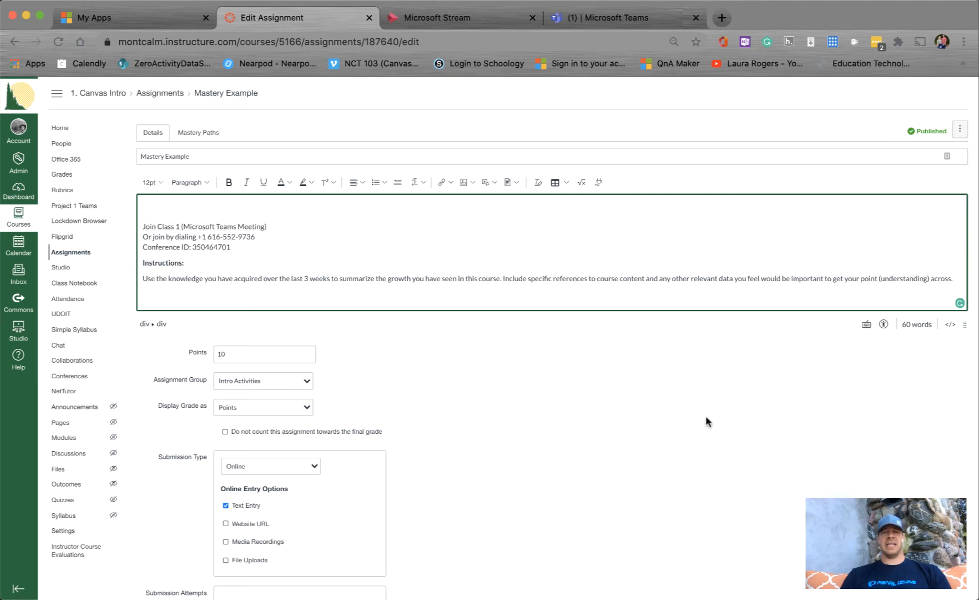
scroll(708, 421, "down", 10)
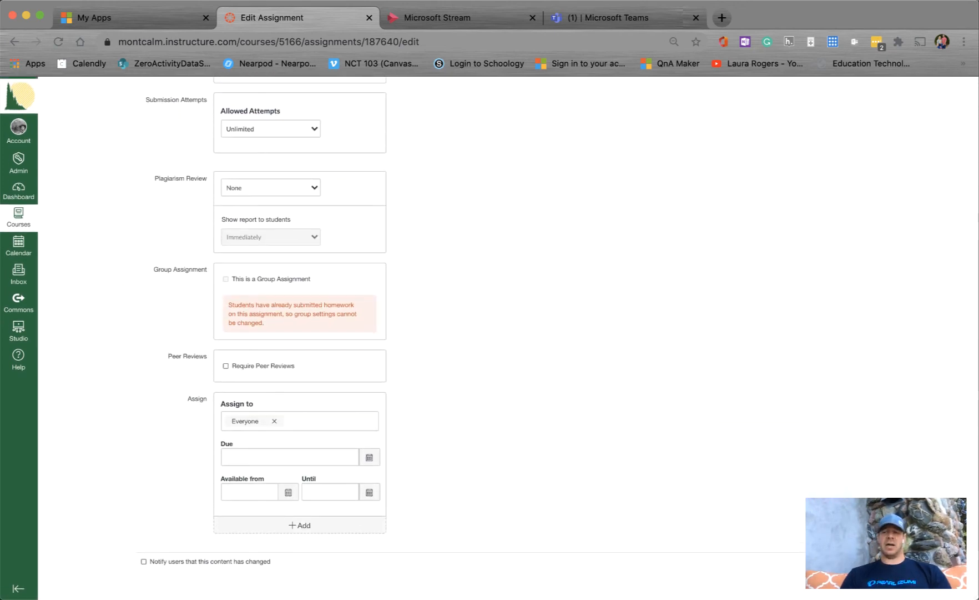
left_click(952, 561)
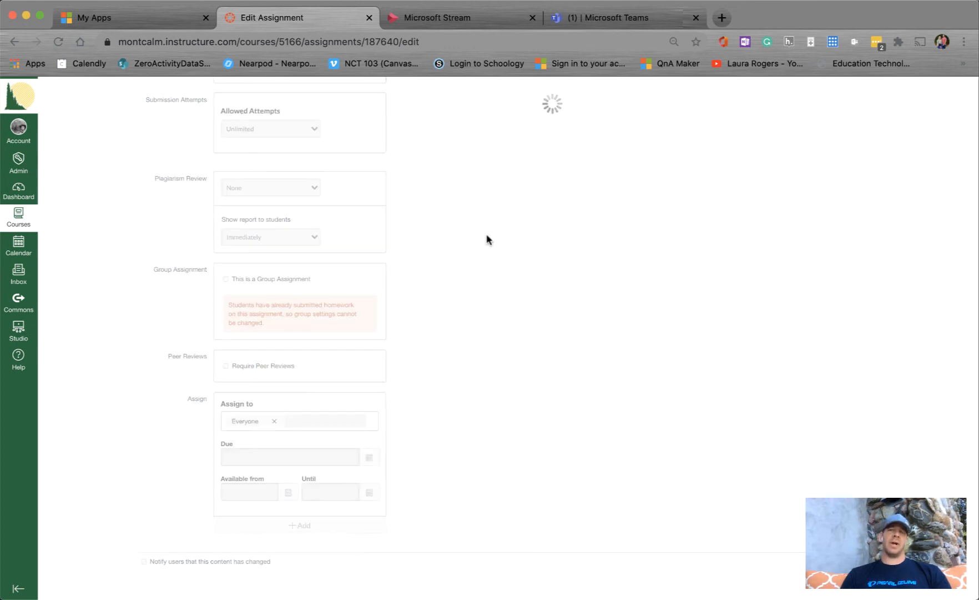
scroll(486, 239, "up", 6)
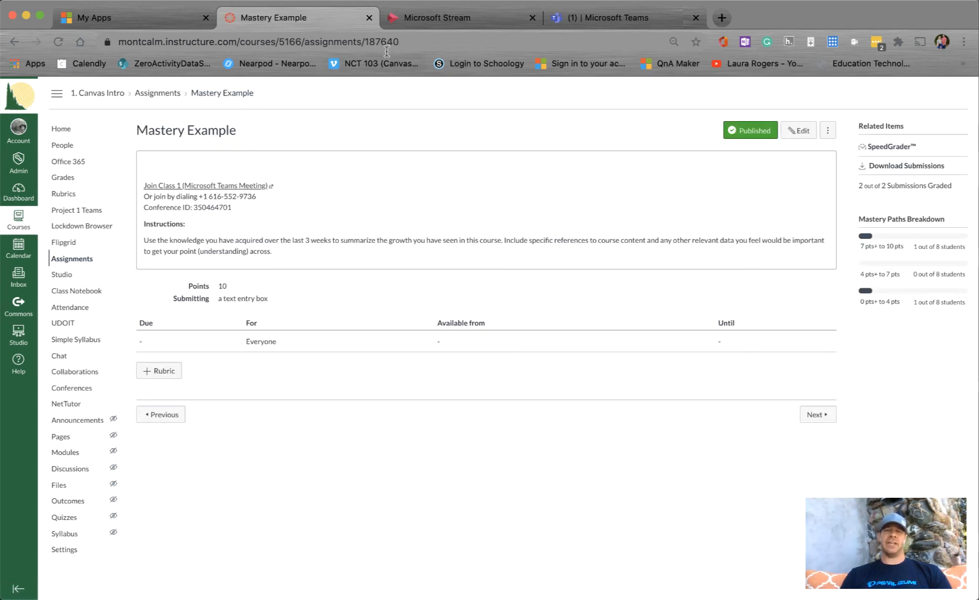
Switch to Microsoft Stream and open "Video Hosting at MCC with Q & A" from your own videos for editing
left_click(452, 18)
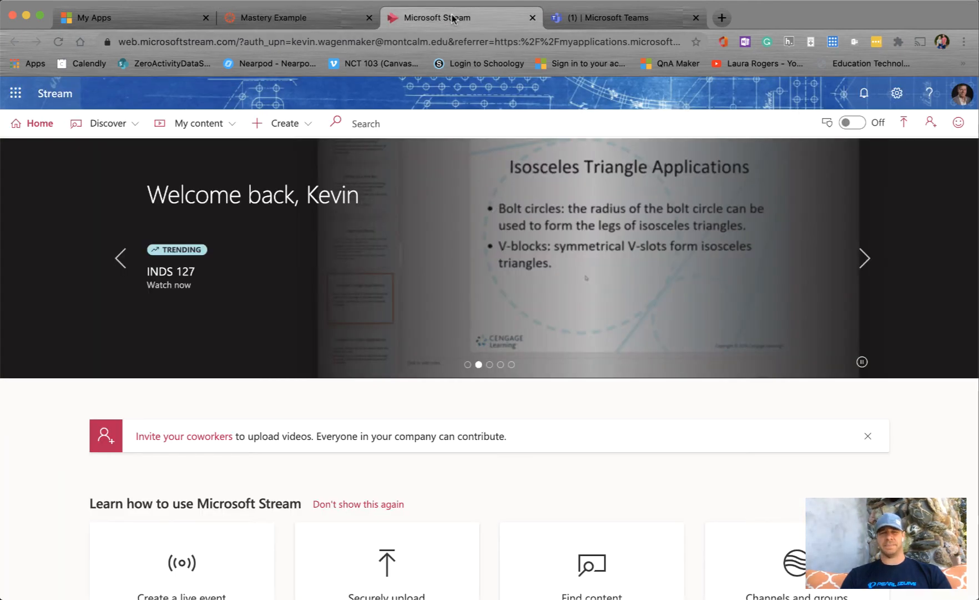
left_click(214, 125)
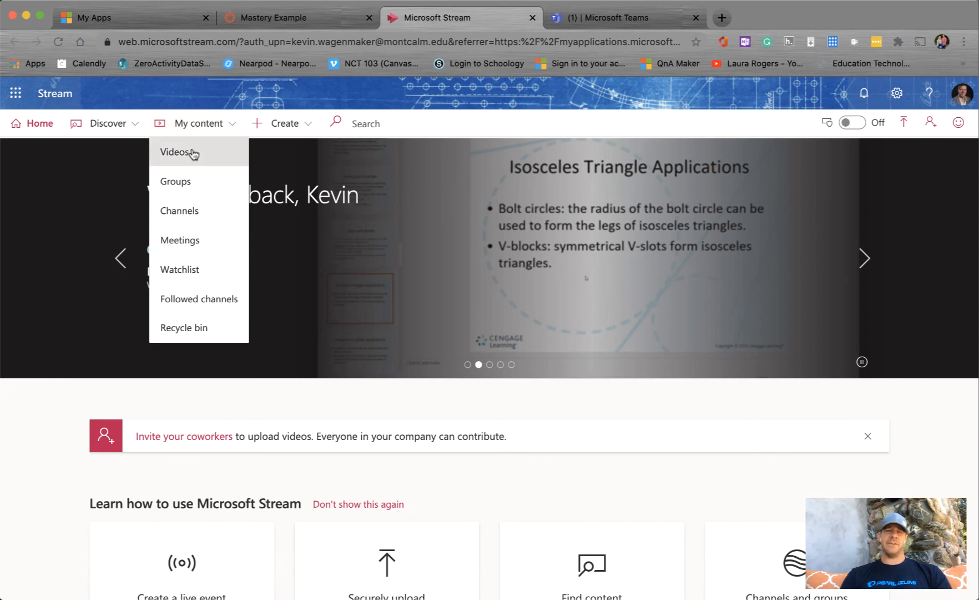
left_click(191, 153)
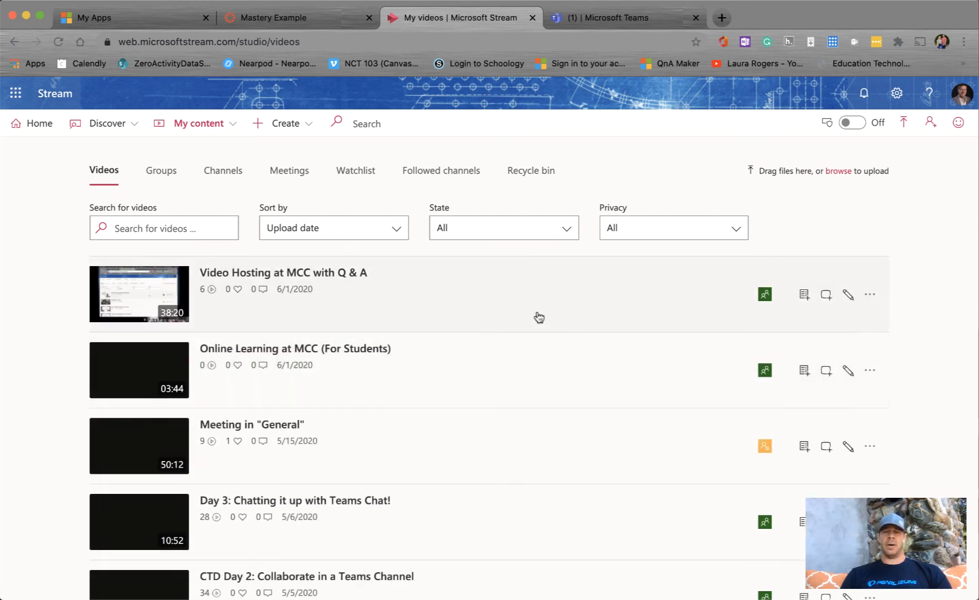
left_click(870, 296)
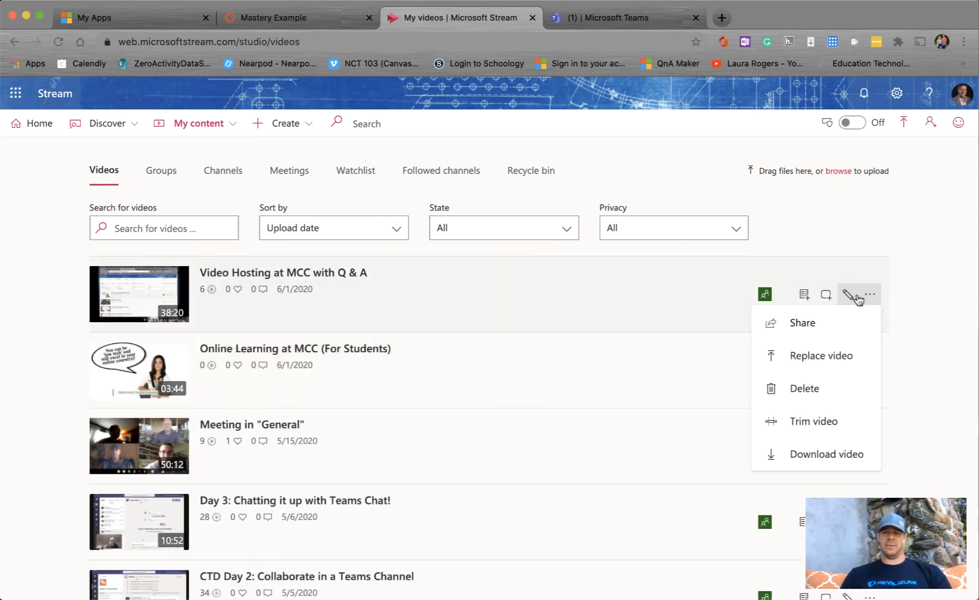
left_click(847, 294)
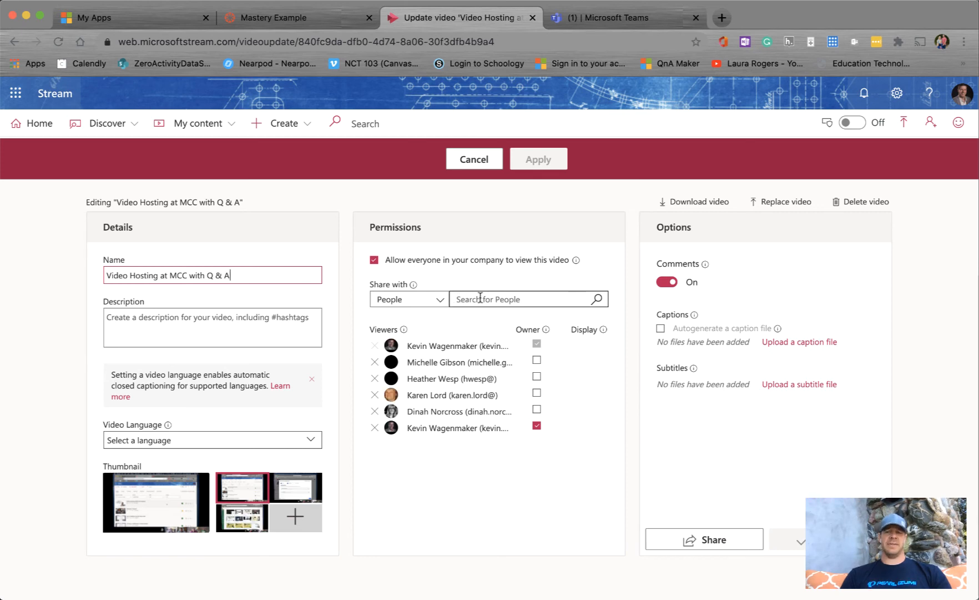
Start removing companywide access to the video, but decline the confirmation
left_click(374, 260)
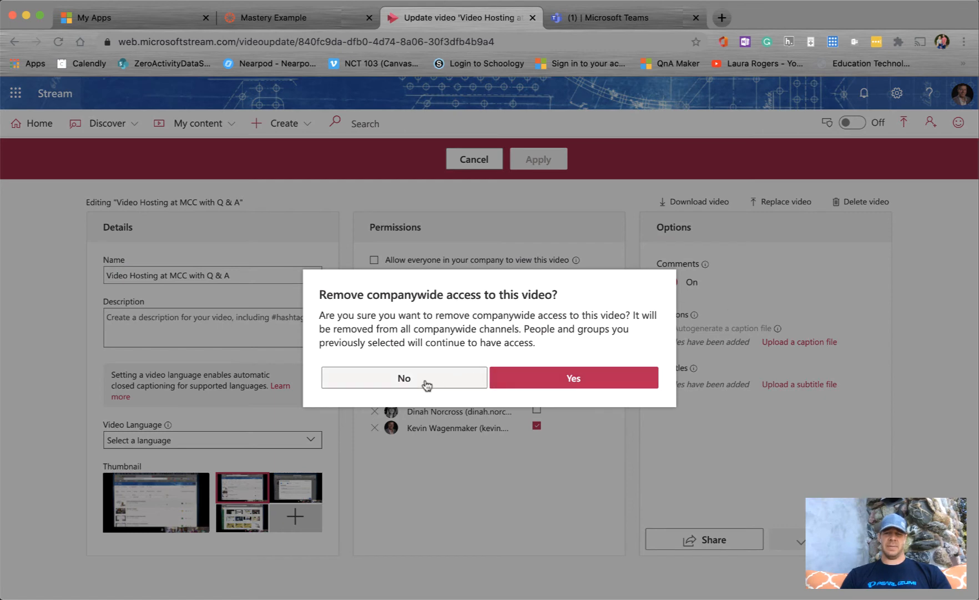
left_click(428, 382)
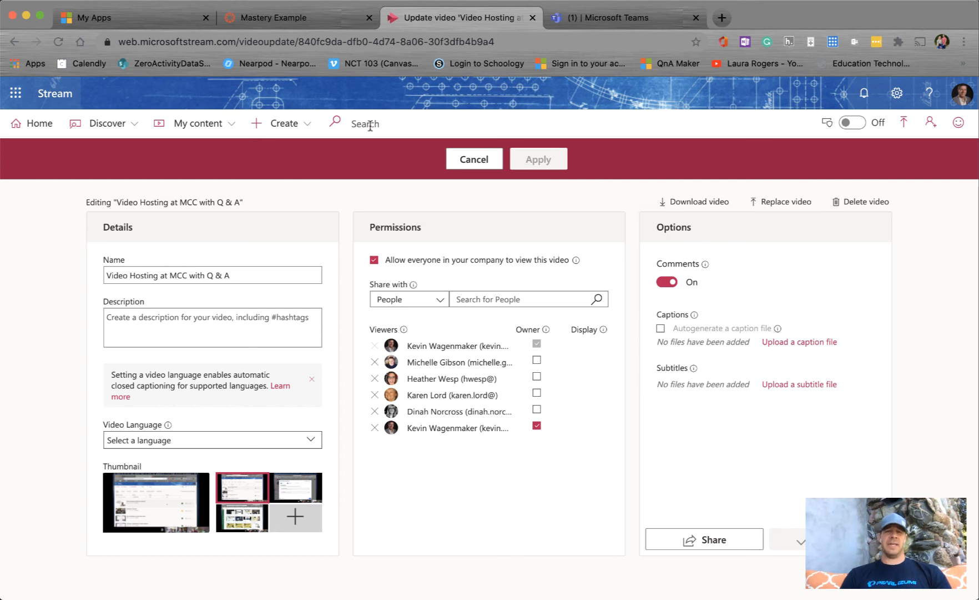
Cancel editing the video, copy the web address of its page, and switch back to Canvas
left_click(476, 162)
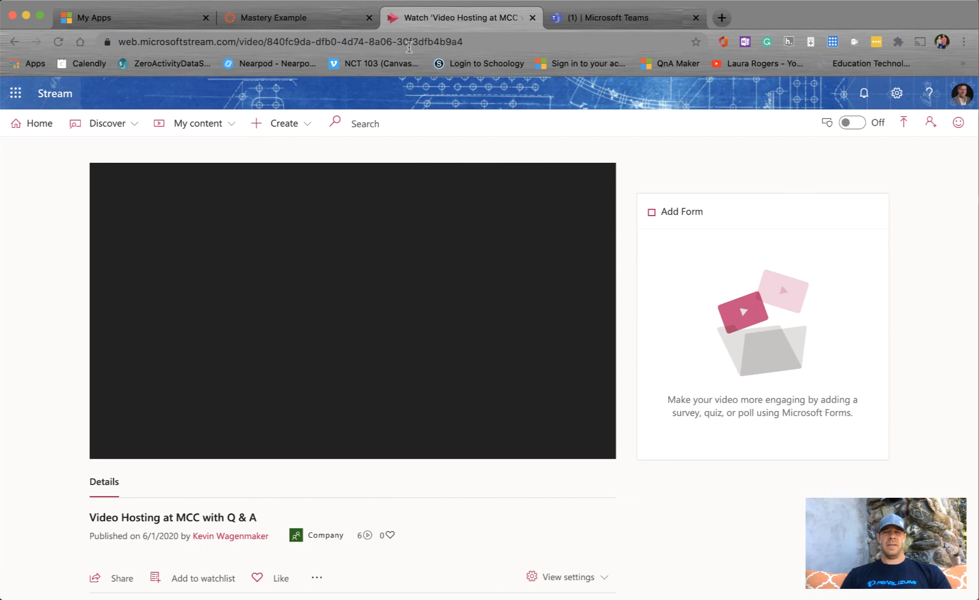
left_click(409, 48)
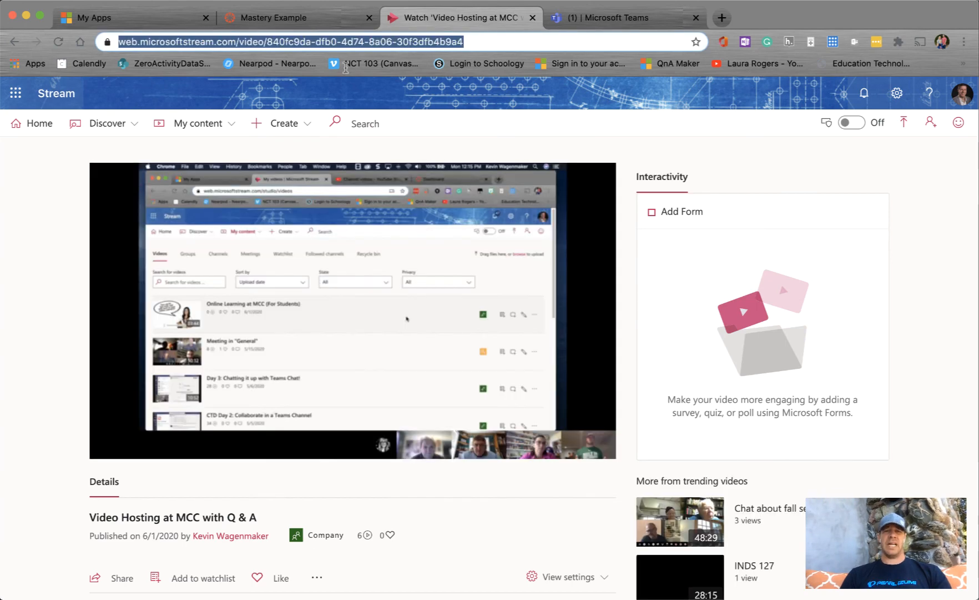
left_click(307, 22)
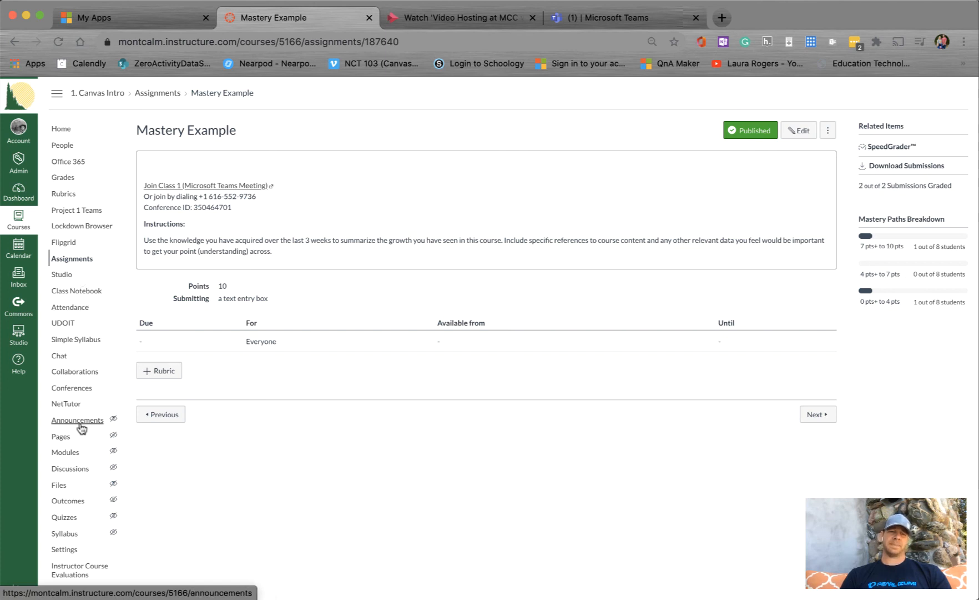
Start a new External URL item in the course's Mastery Example module, using the copied video address
left_click(73, 453)
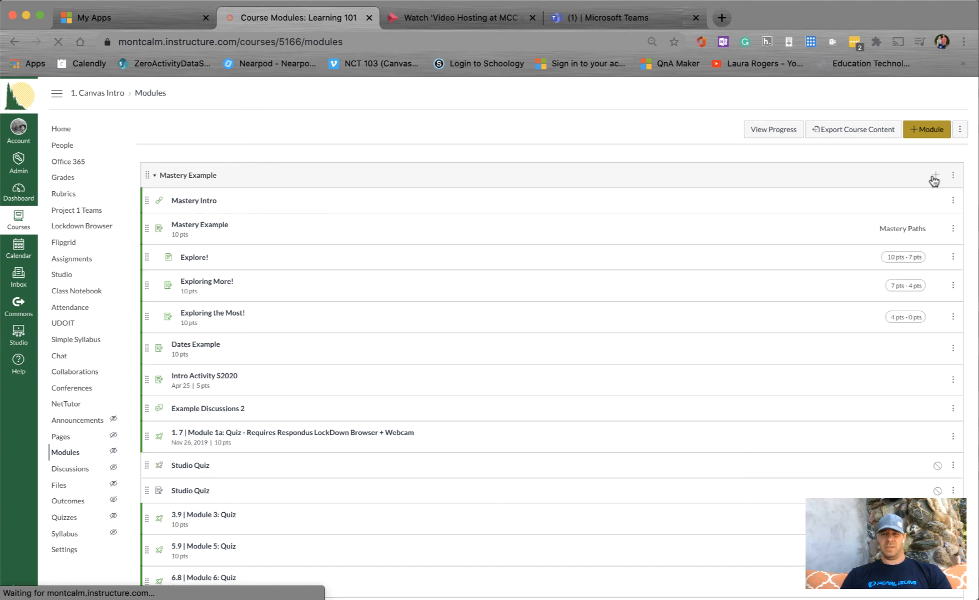
left_click(935, 175)
left_click(380, 266)
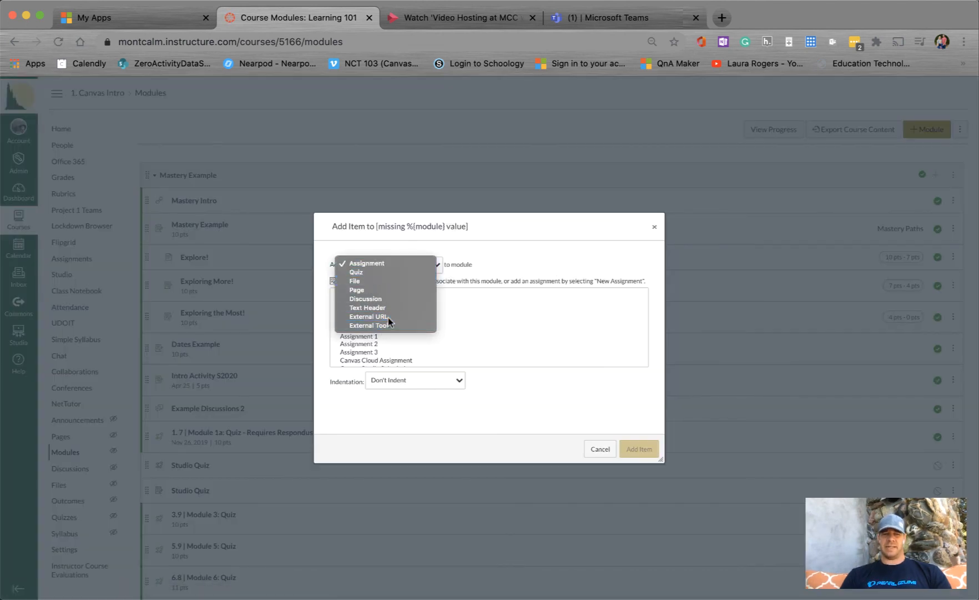
left_click(369, 317)
left_click(383, 294)
key("super+v")
Name the link item Class 1, add it to the module, and publish it
left_click(417, 317)
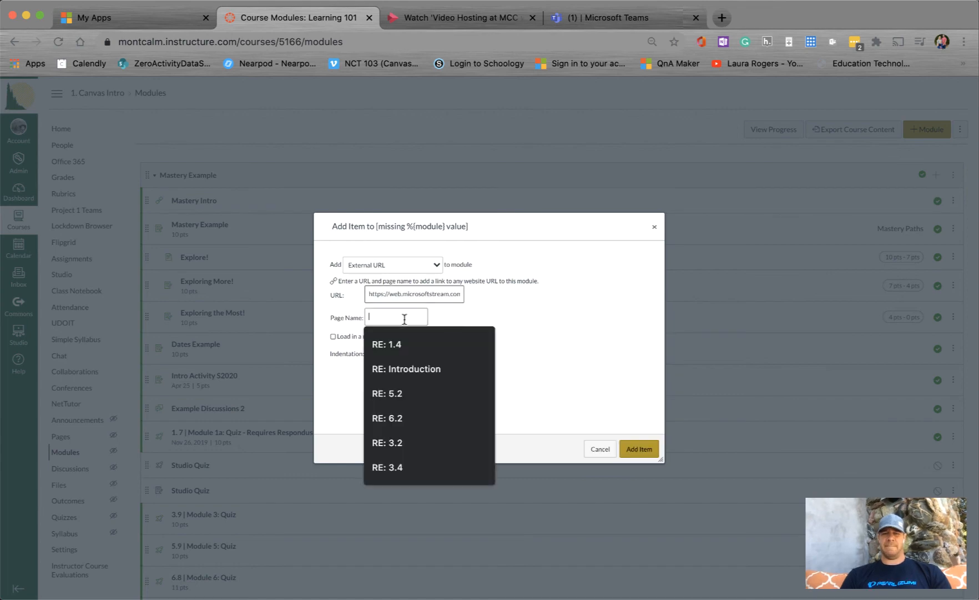
type("Clas 1")
key("BackSpace")
key("BackSpace")
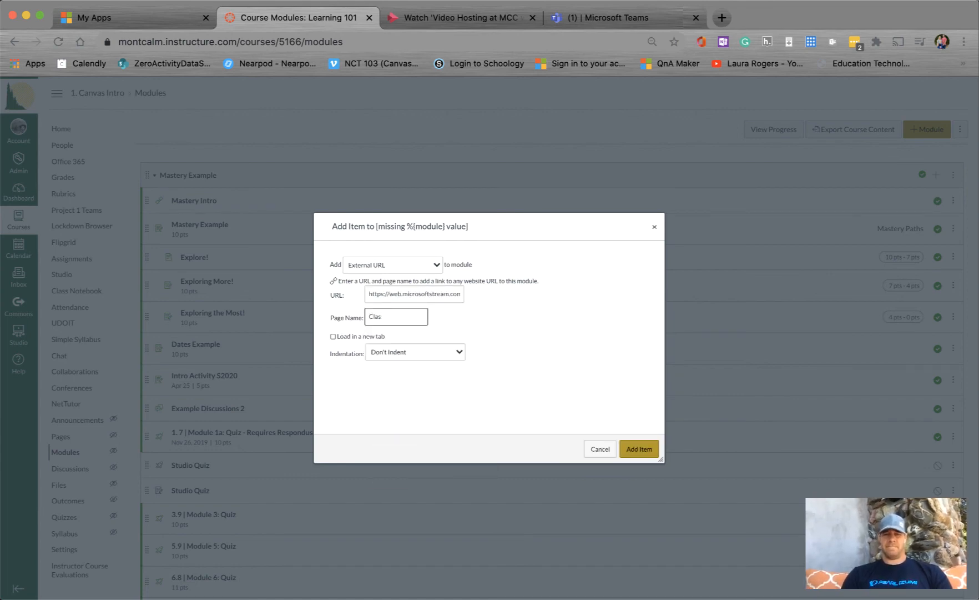
type("s 1")
left_click(637, 449)
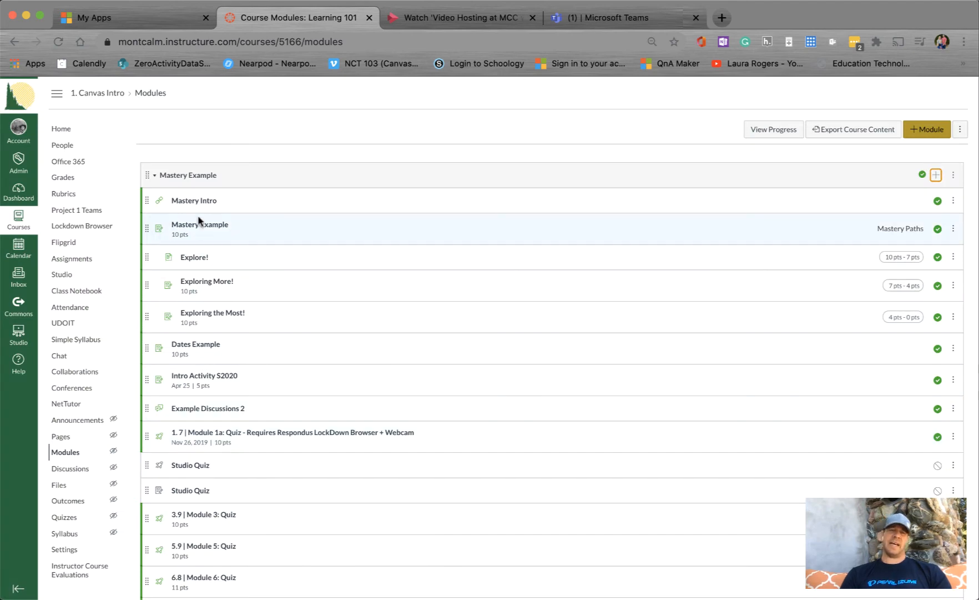
scroll(319, 413, "down", 3)
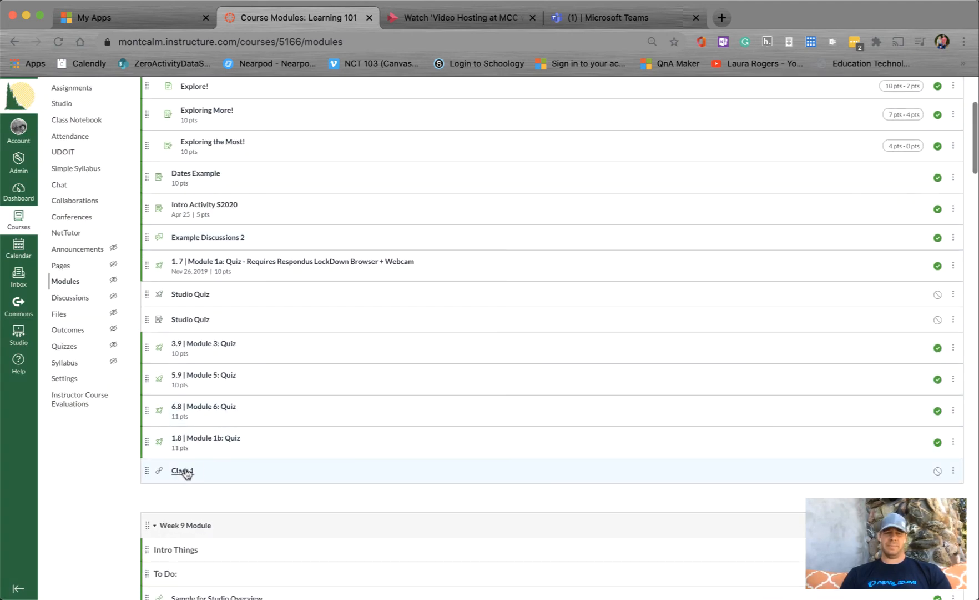
left_click(938, 471)
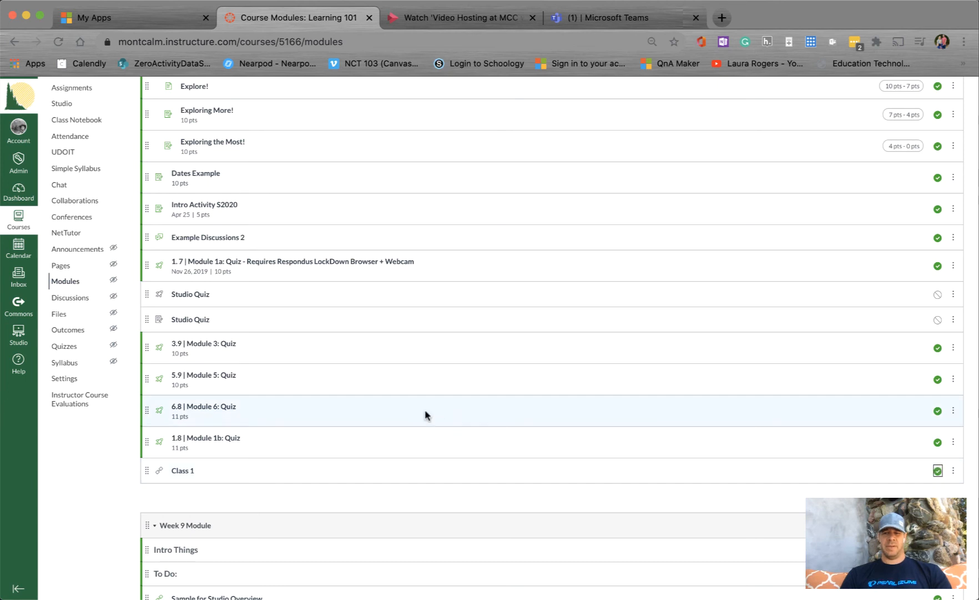